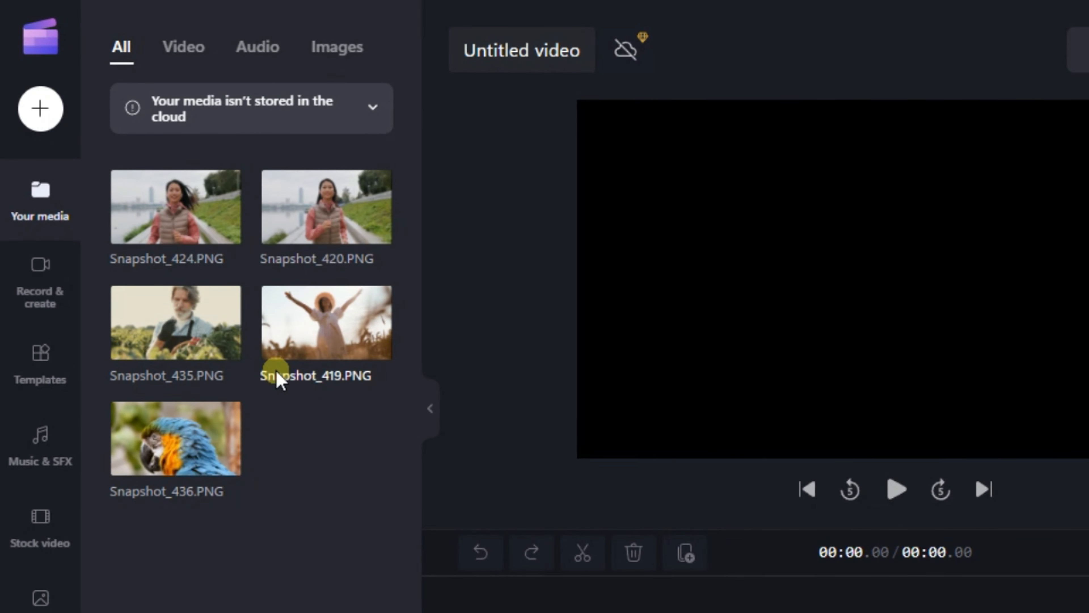
Add Snapshot_435 and then Snapshot_436 to the timeline as consecutive clips
drag(208, 346, 686, 612)
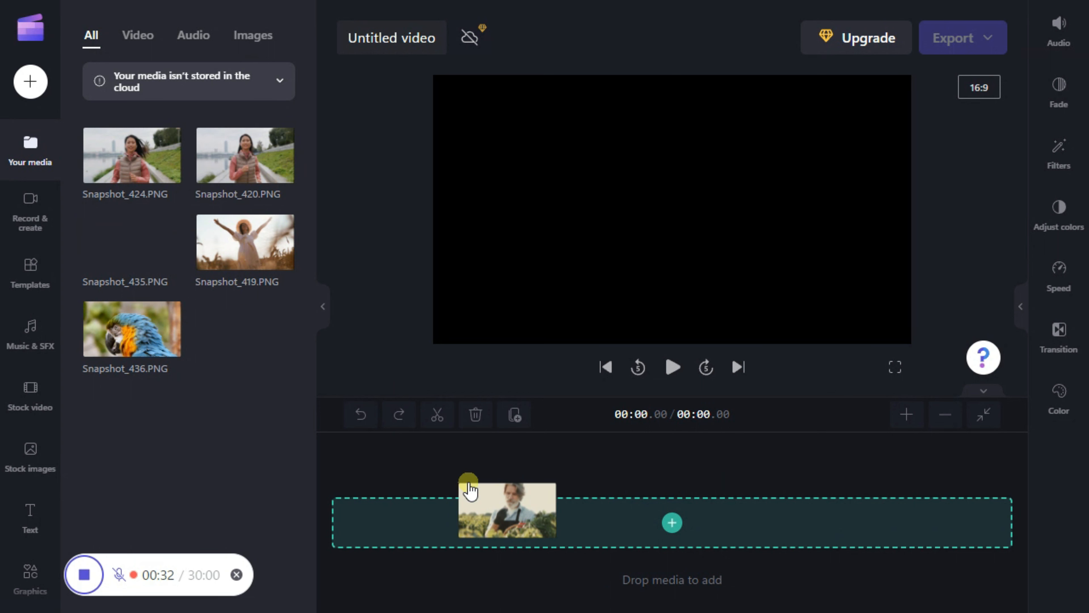
drag(470, 489, 469, 492)
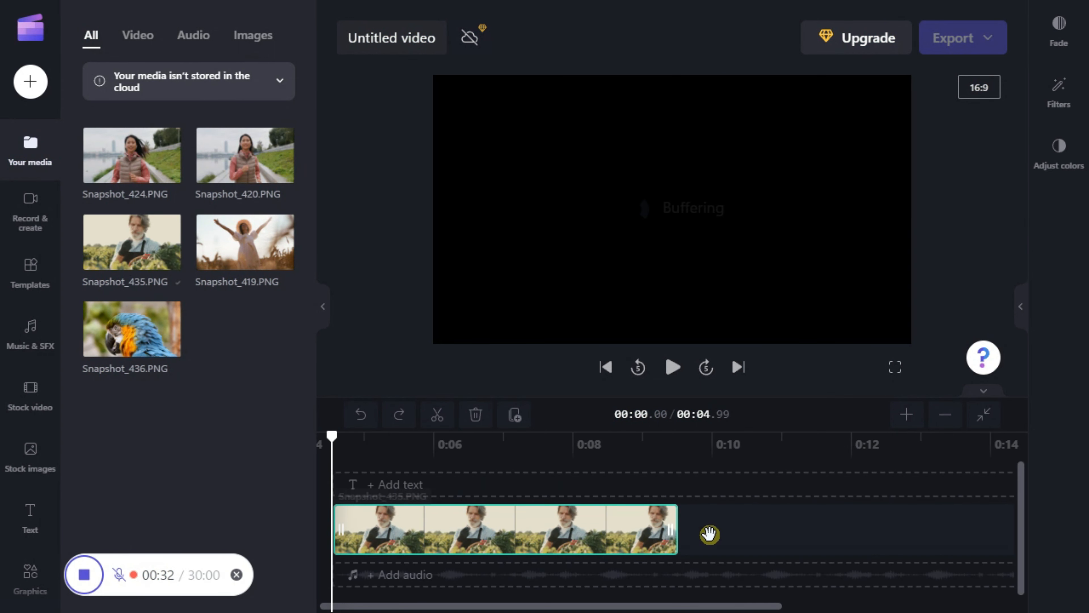
mouse_move(709, 533)
mouse_down()
mouse_move(693, 540)
mouse_move(721, 536)
mouse_up()
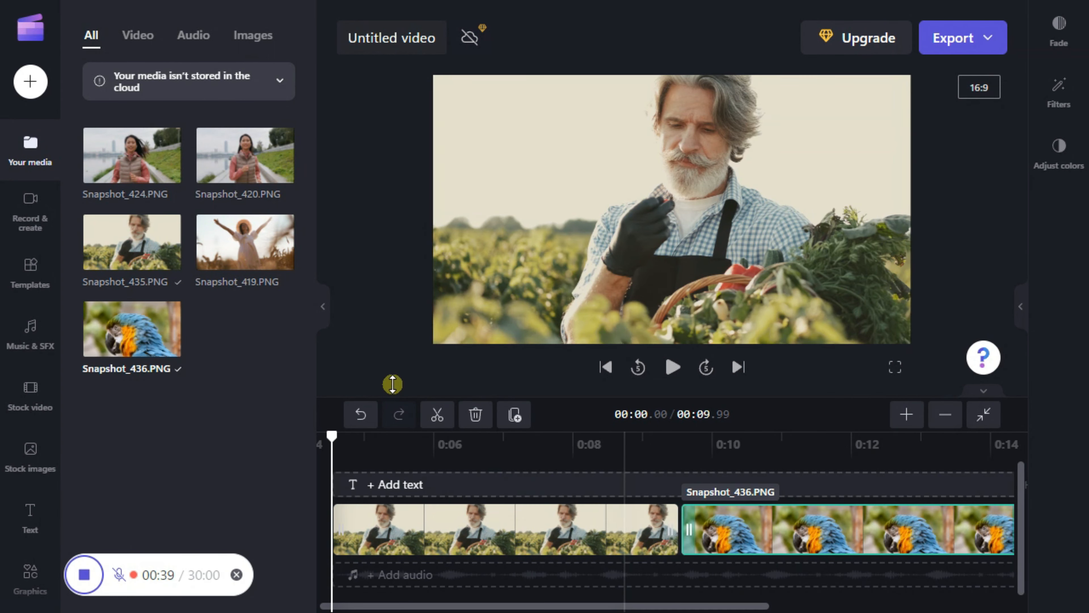
drag(132, 154, 783, 527)
drag(688, 605, 540, 606)
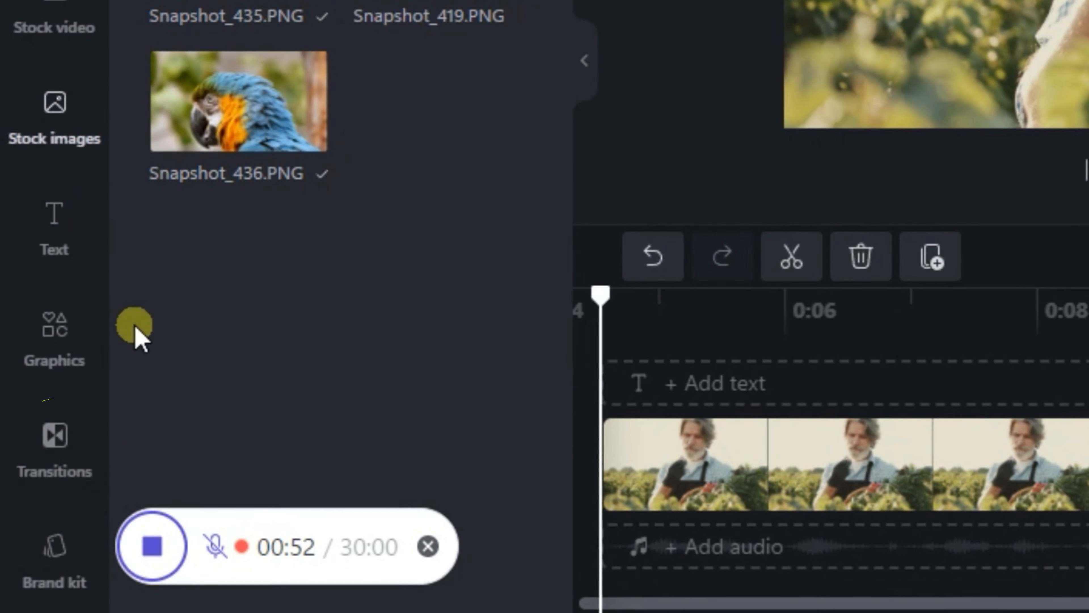
Insert the Thirds transition between the first and second clips and between the second and third clips
click(70, 456)
scroll(166, 324, down, 10)
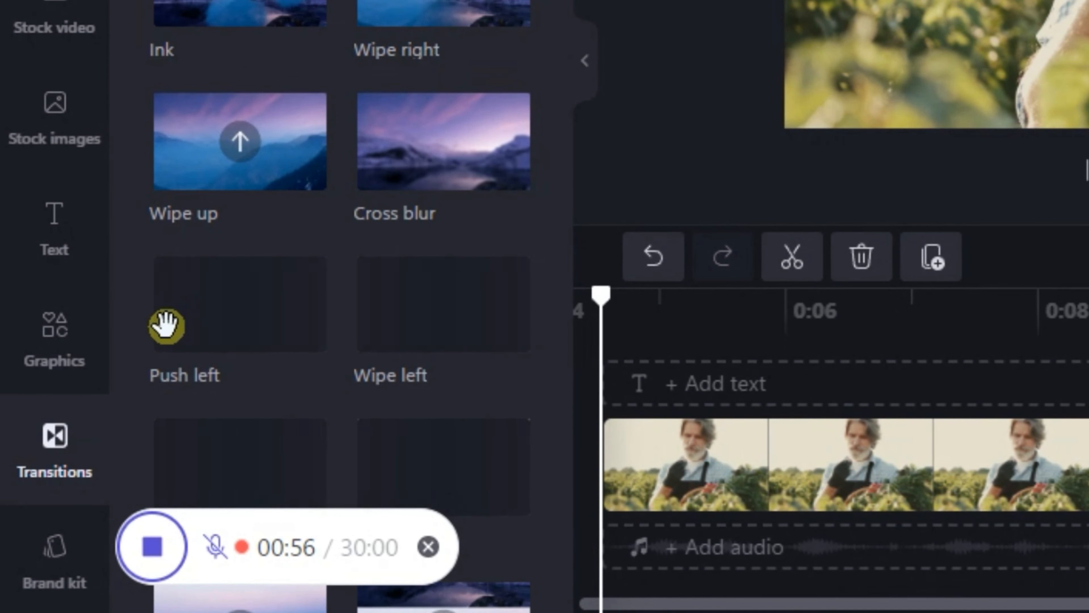
scroll(450, 275, down, 10)
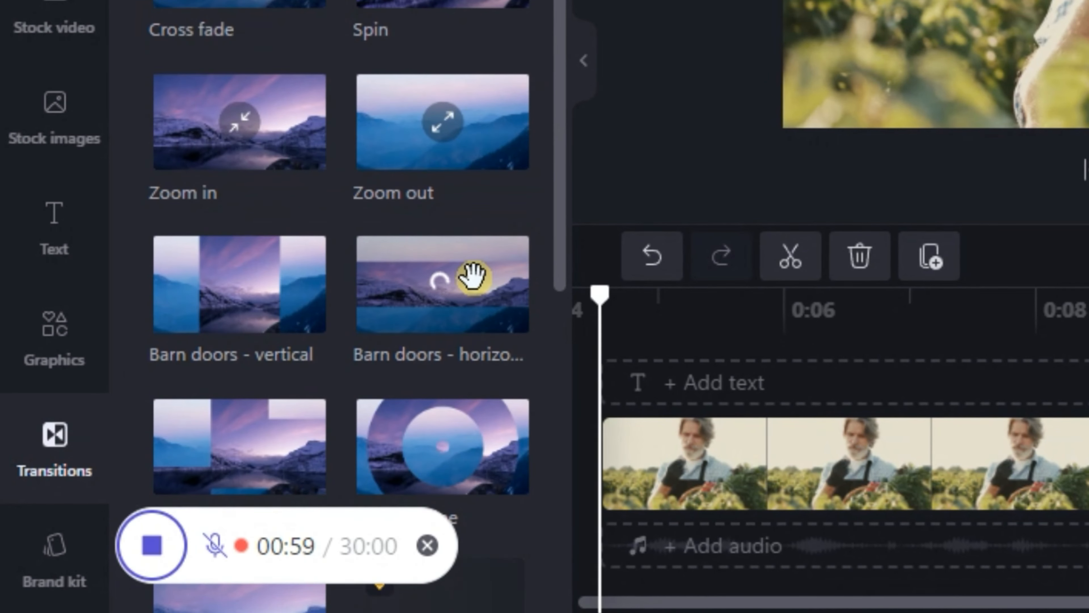
scroll(469, 272, down, 7)
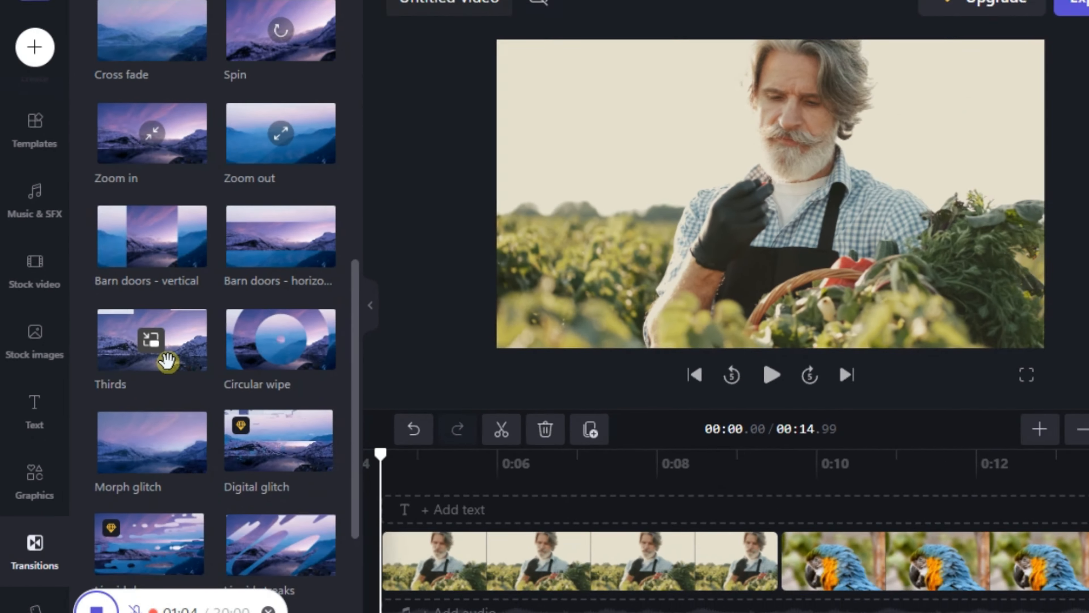
drag(266, 381, 681, 527)
drag(620, 605, 745, 603)
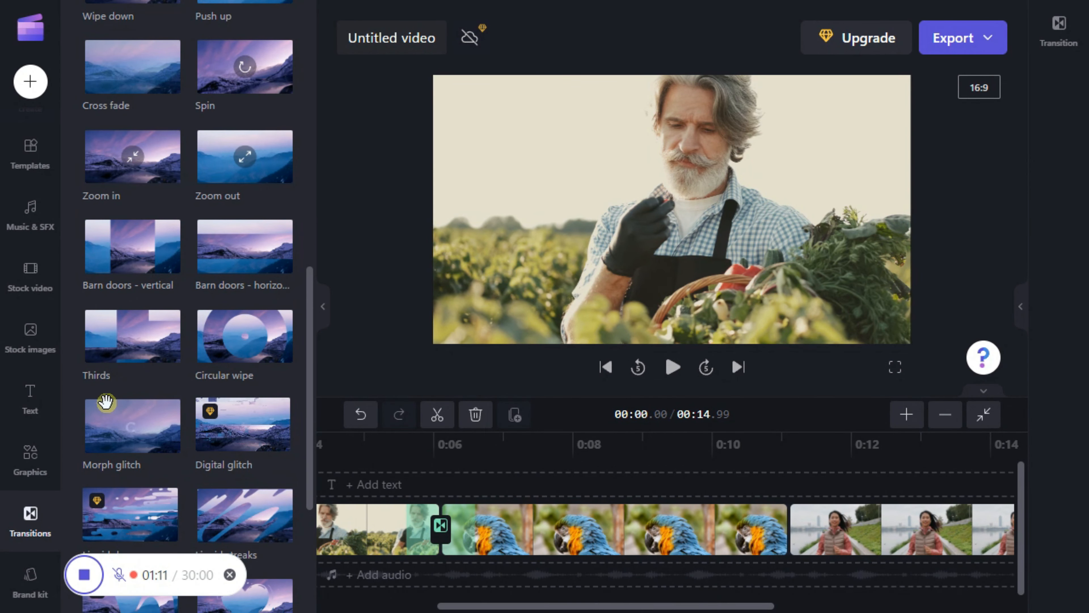
drag(113, 347, 790, 528)
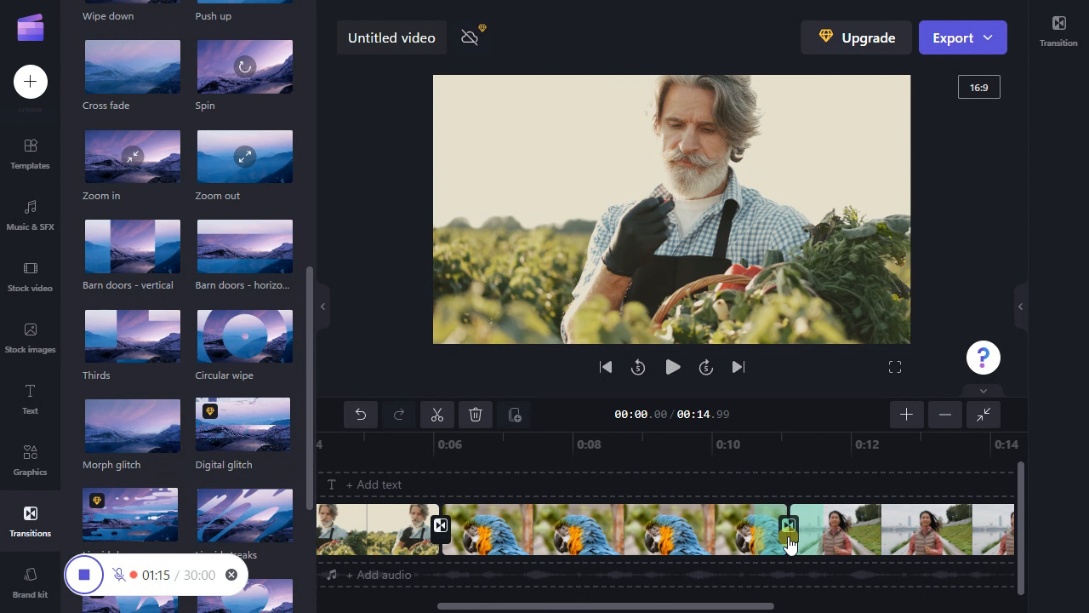
Play the video preview from about 4 seconds to watch the transitions
drag(690, 605, 621, 604)
click(529, 455)
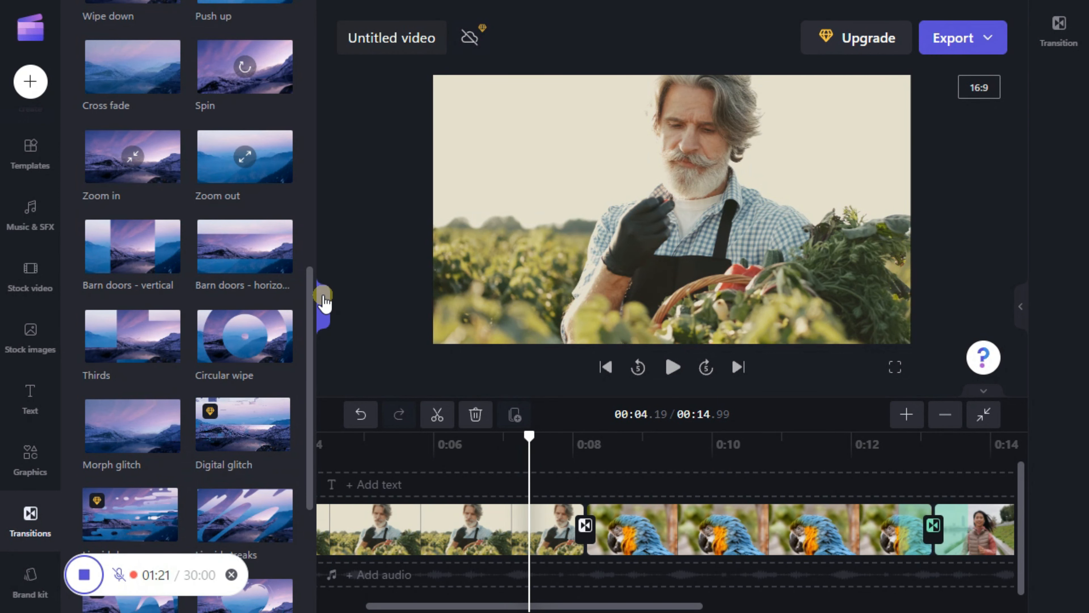
click(323, 306)
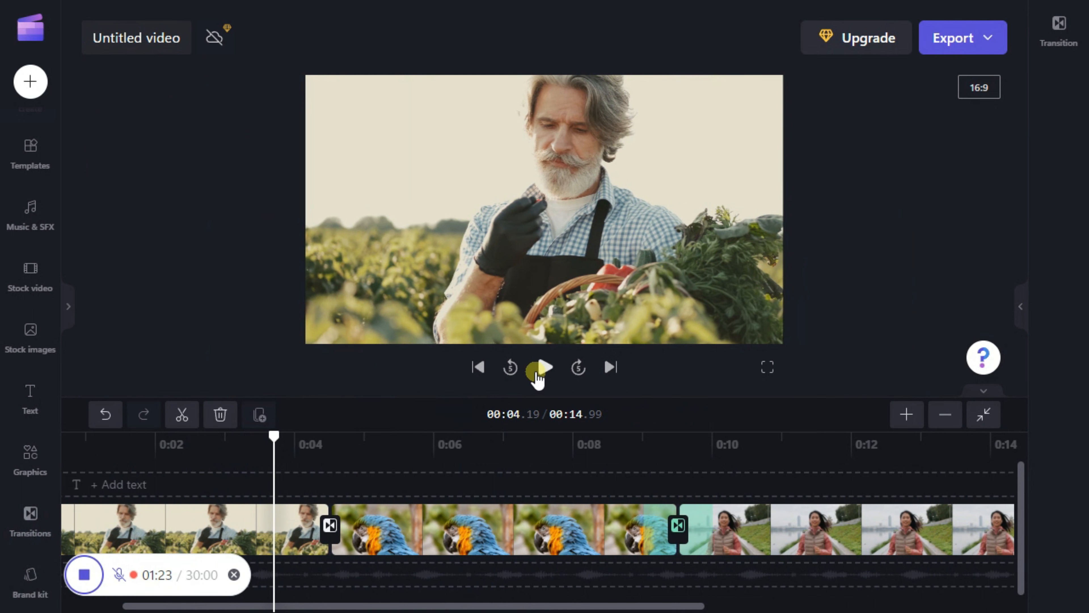
click(543, 367)
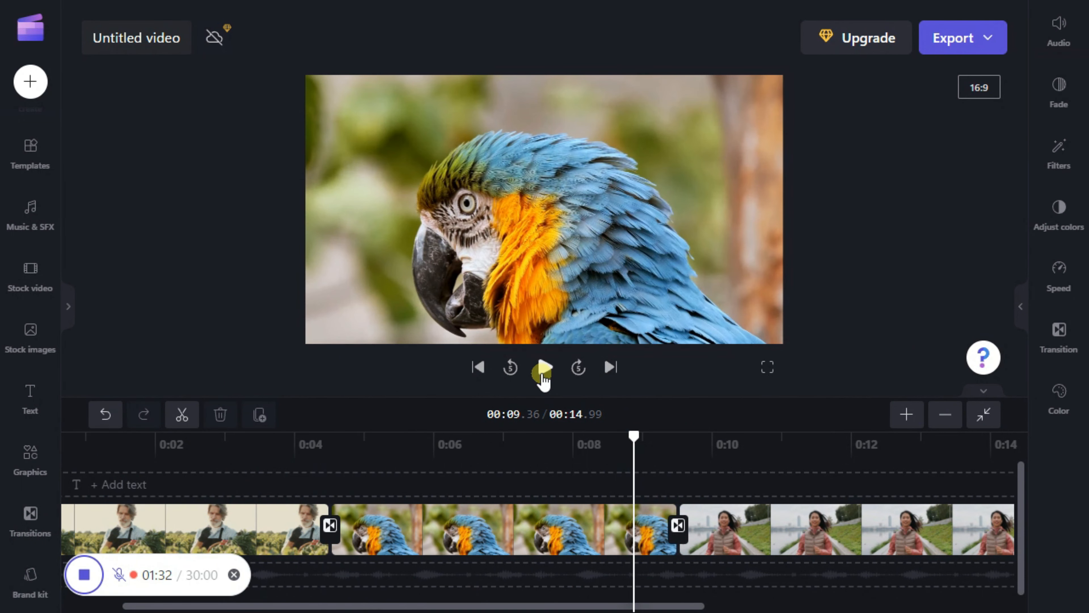
click(542, 369)
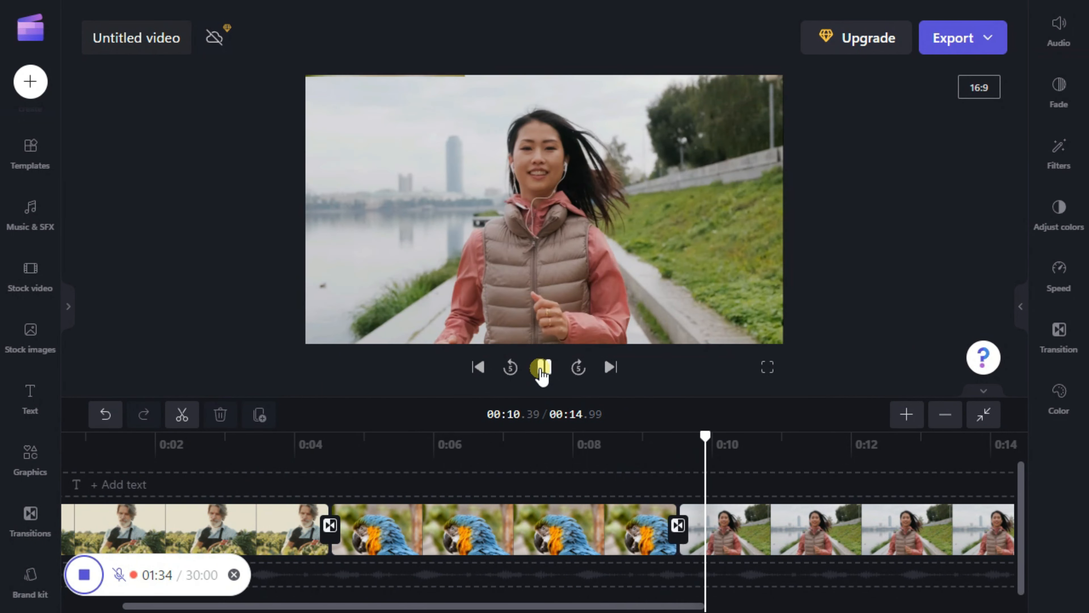
click(541, 368)
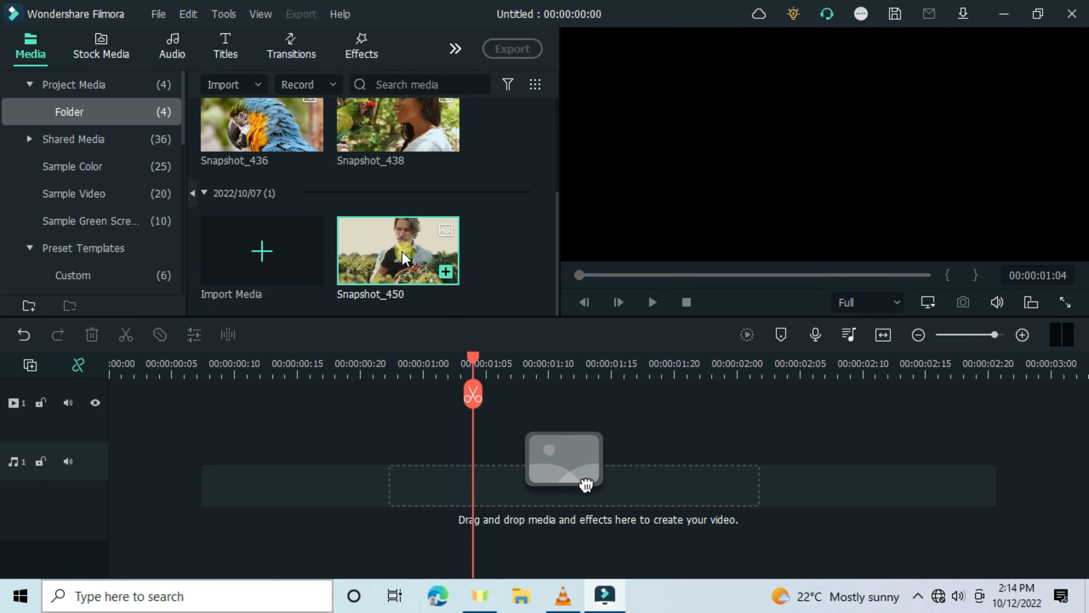
Place Snapshot_450 on track 1 and Snapshot_436 on track 2, starting just before the first clip ends
drag(583, 482, 77, 455)
scroll(272, 496, up, 2)
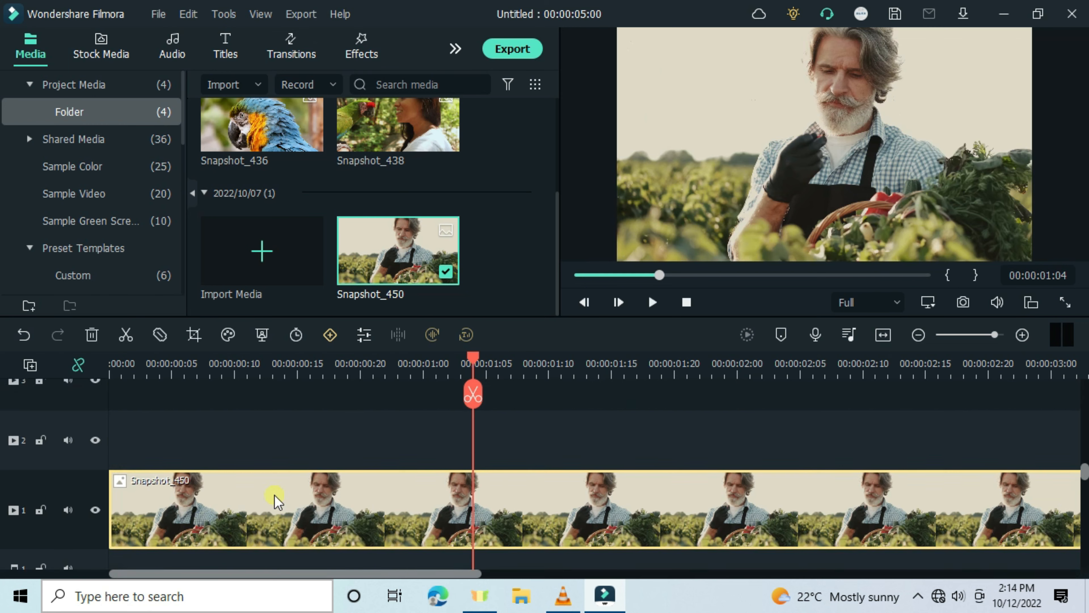
drag(289, 160, 377, 527)
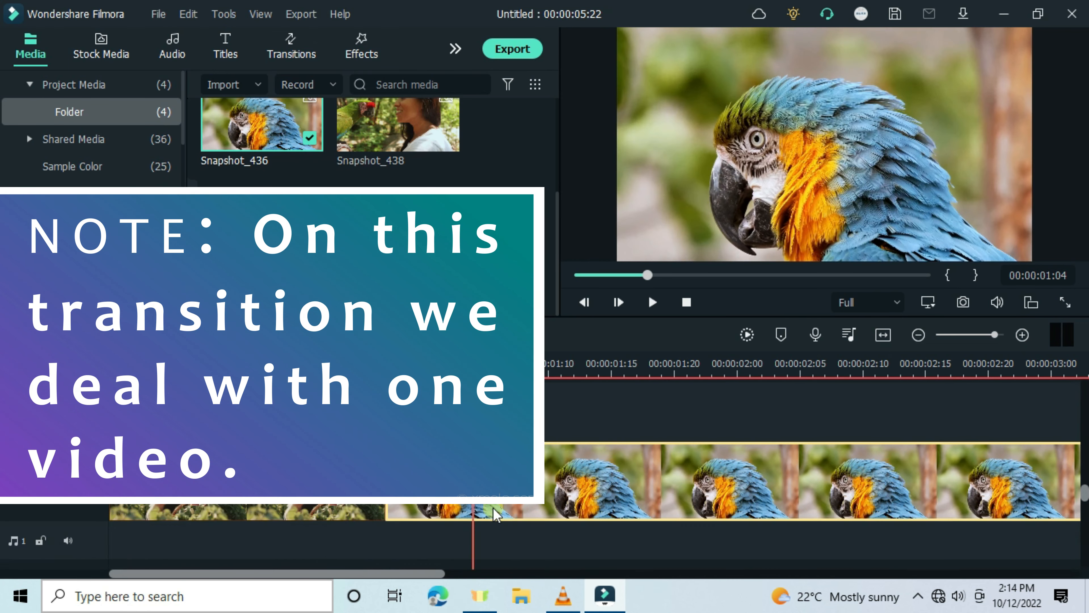
double_click(491, 545)
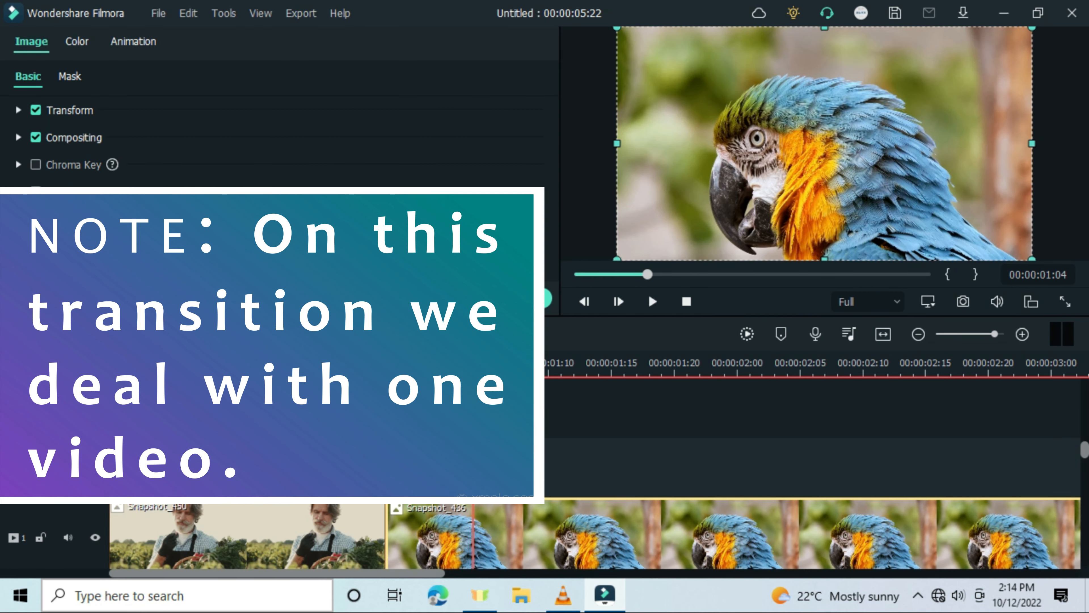
drag(441, 476, 381, 456)
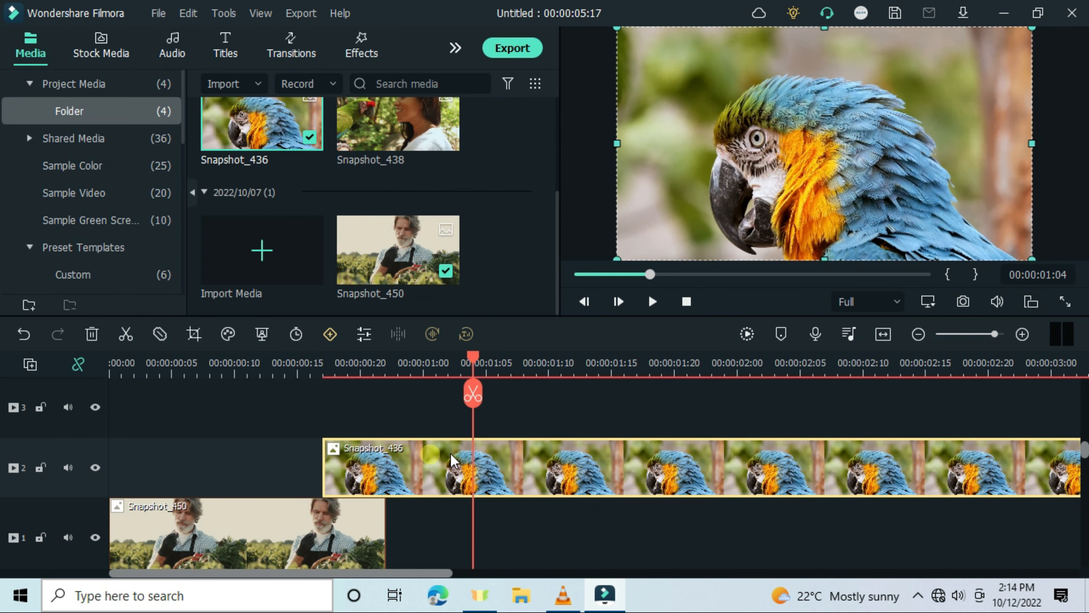
Apply a Double line mask to the Snapshot_436 clip on track 2
double_click(413, 468)
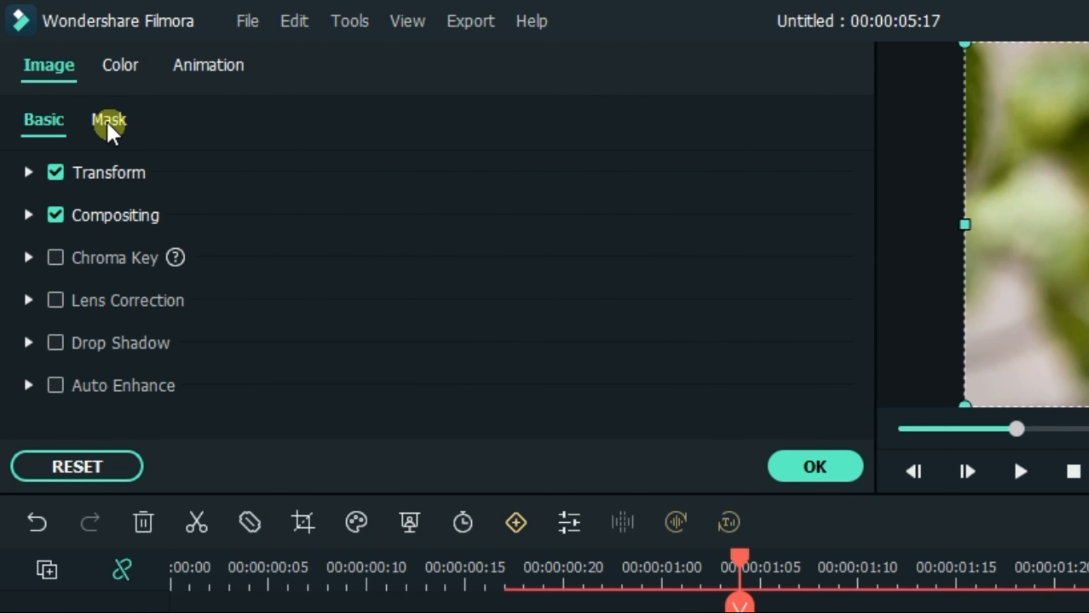
click(69, 83)
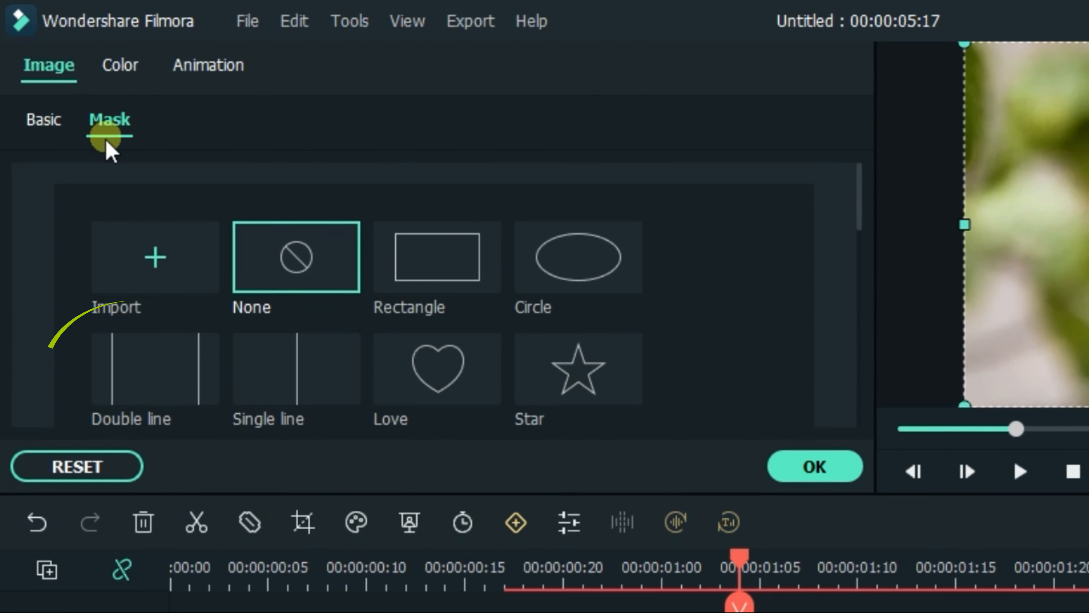
click(182, 371)
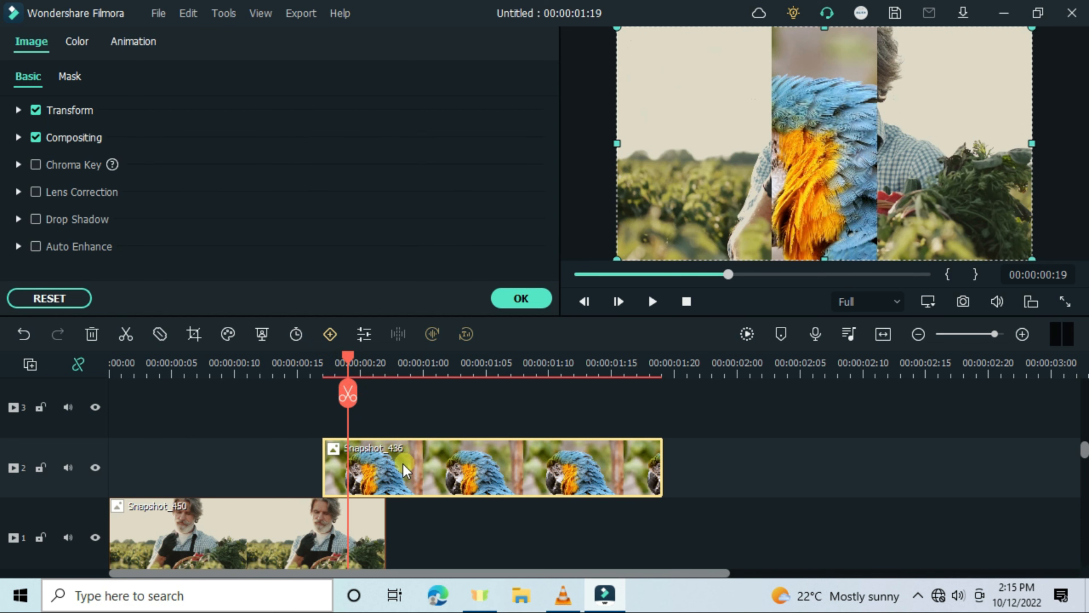
Copy the masked parrot clip and paste a copy onto track 3 at the same start time
right_click(394, 468)
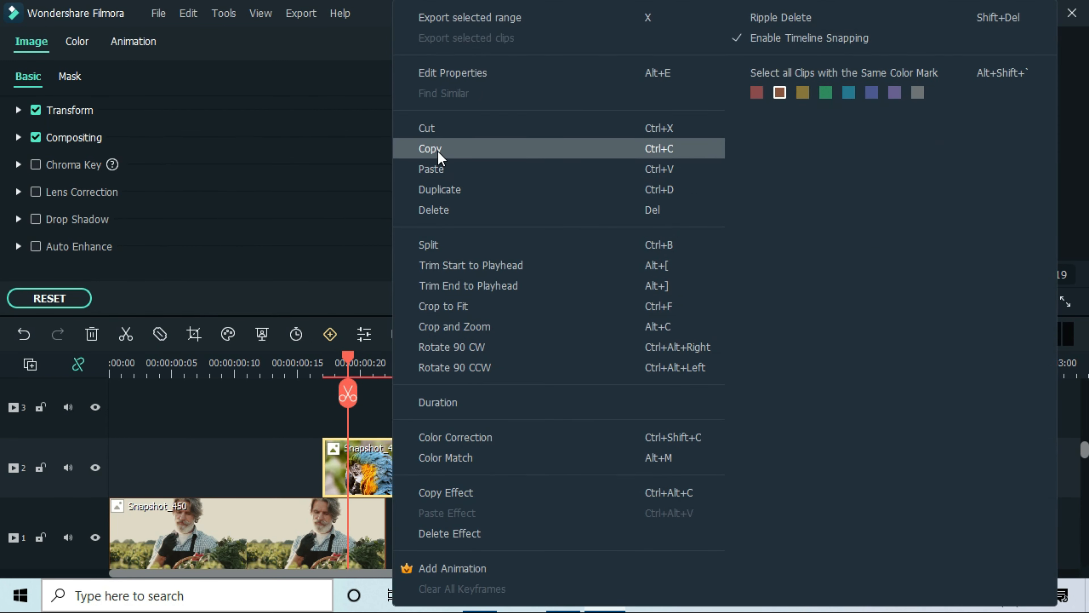
click(437, 151)
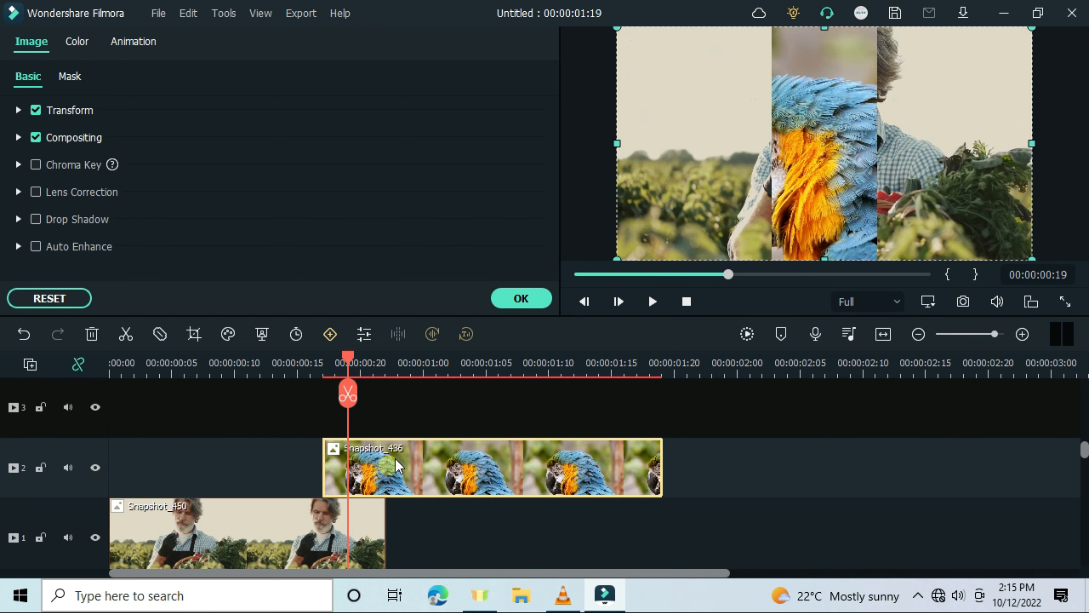
click(323, 372)
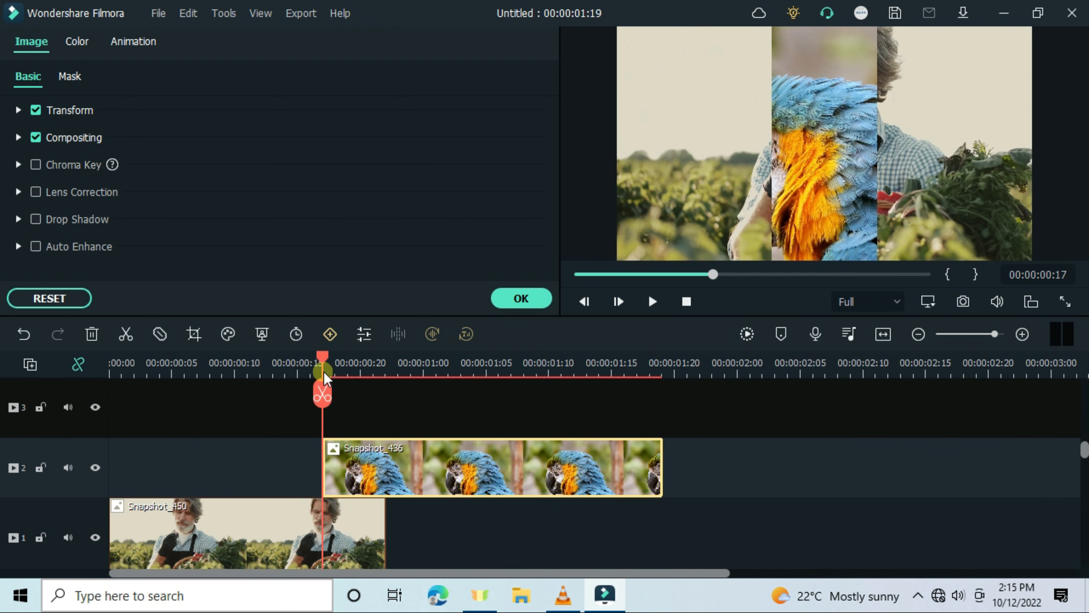
right_click(408, 420)
click(483, 174)
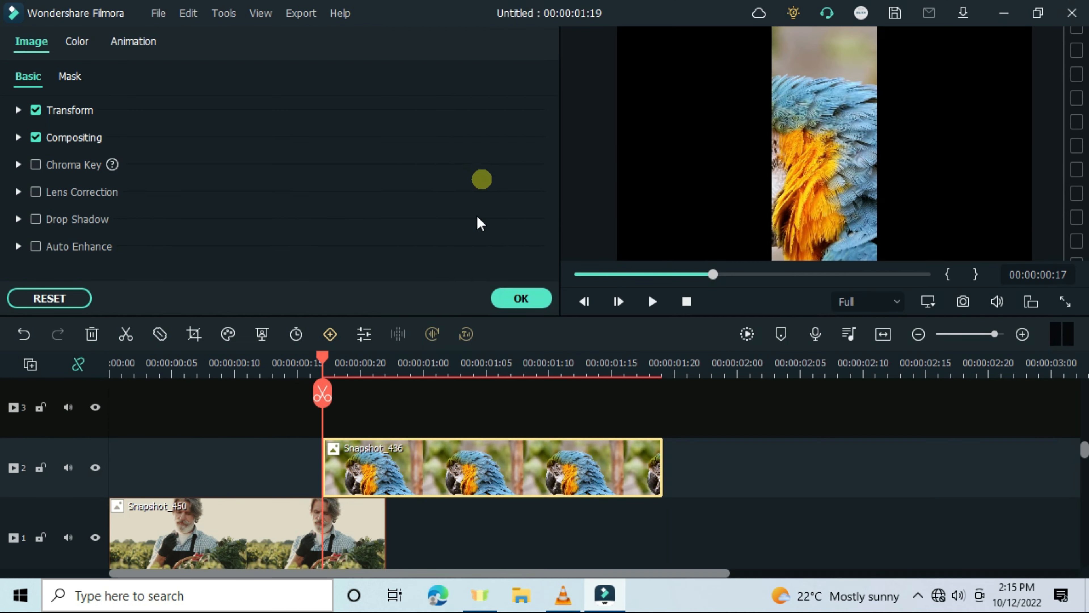
Paste another copy of the parrot clip onto track 4 at the same start time
scroll(404, 481, up, 3)
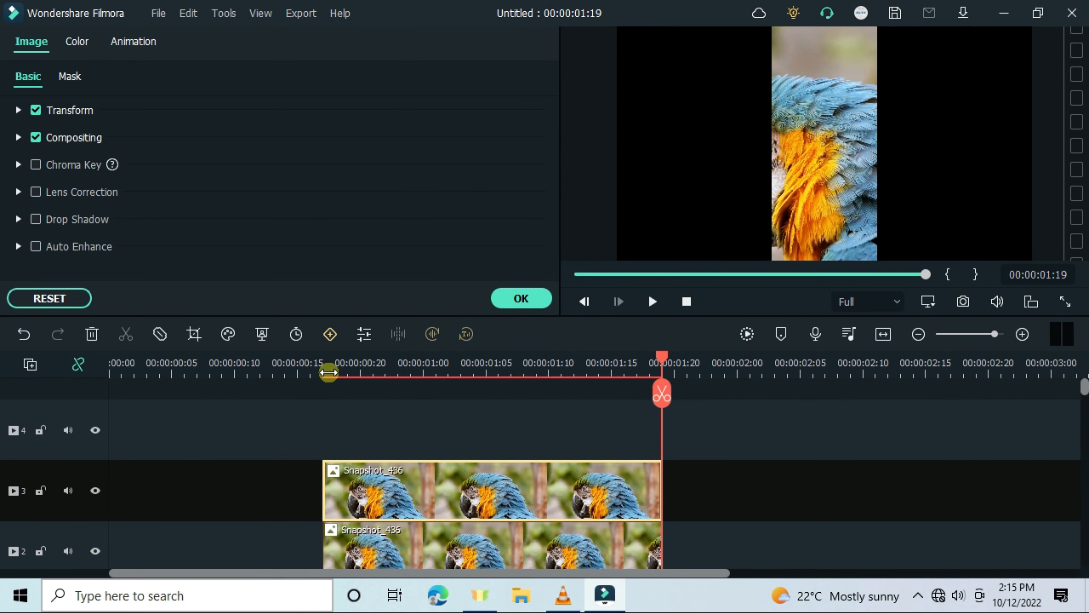
click(320, 378)
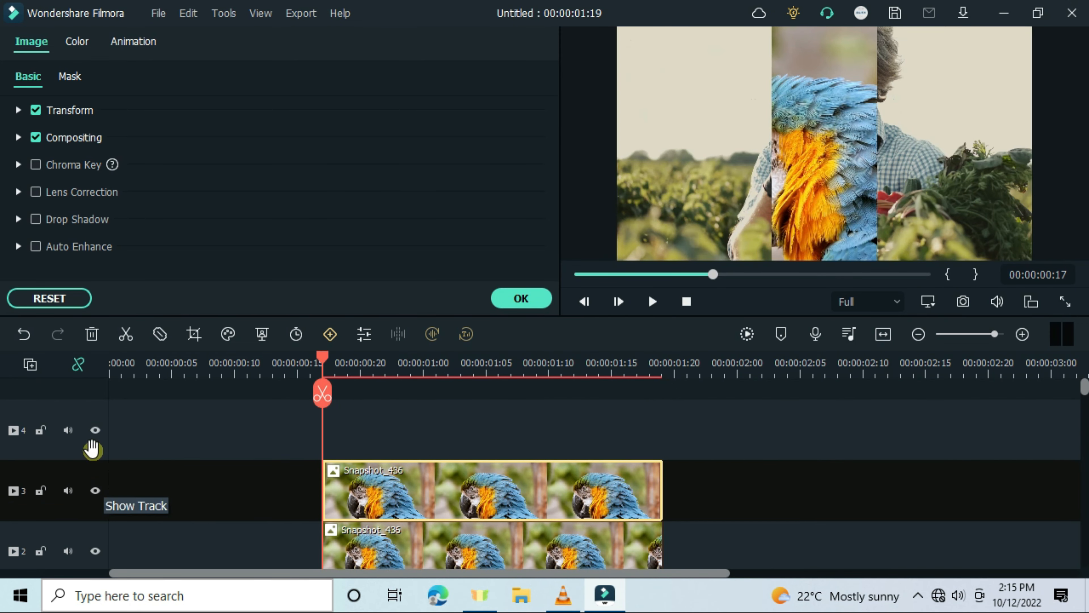
click(146, 437)
right_click(401, 419)
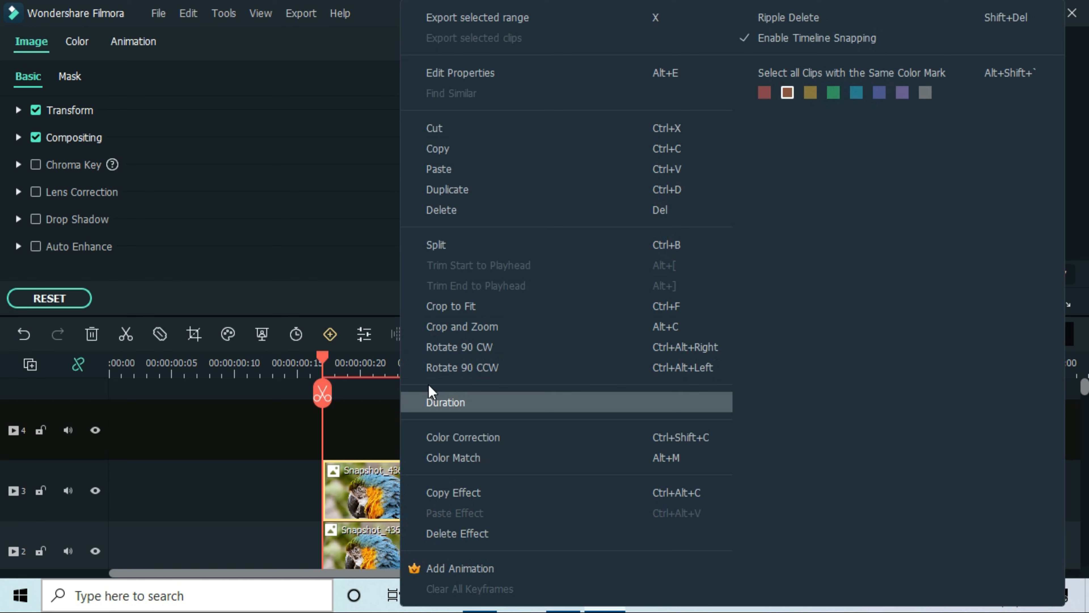
click(489, 179)
click(95, 431)
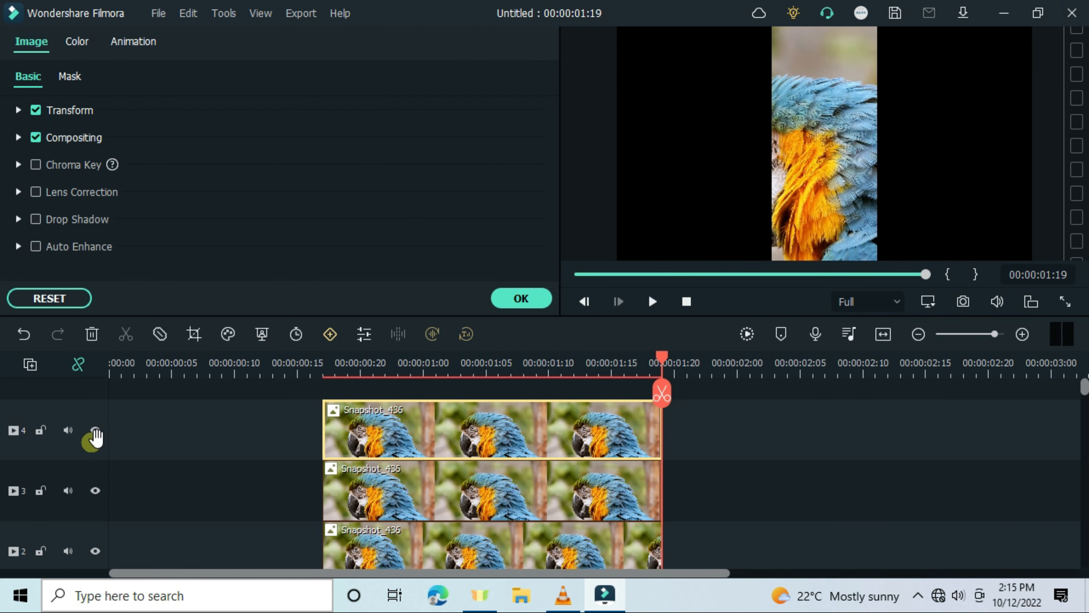
click(343, 363)
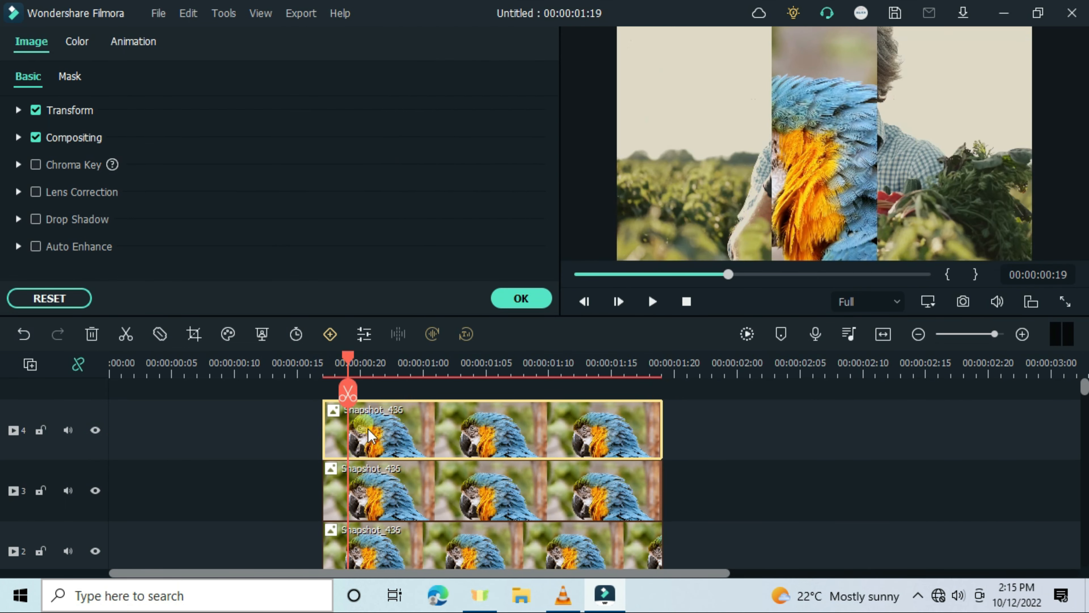
Set the track 2 parrot clip's Double line mask position X to -73 and width to 41.4%
scroll(410, 463, down, 3)
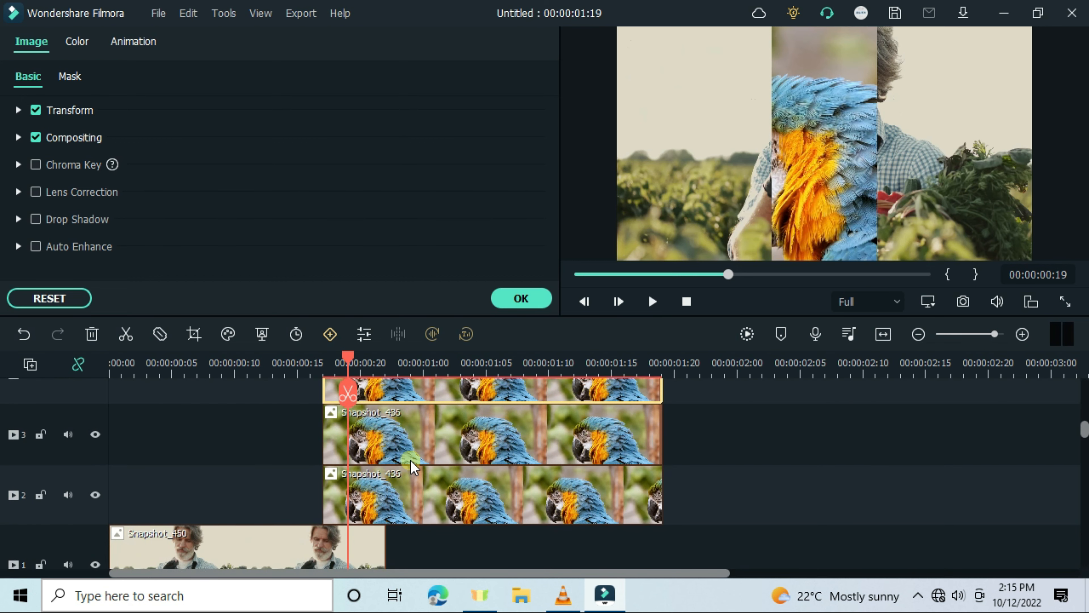
scroll(410, 462, up, 2)
scroll(409, 472, down, 2)
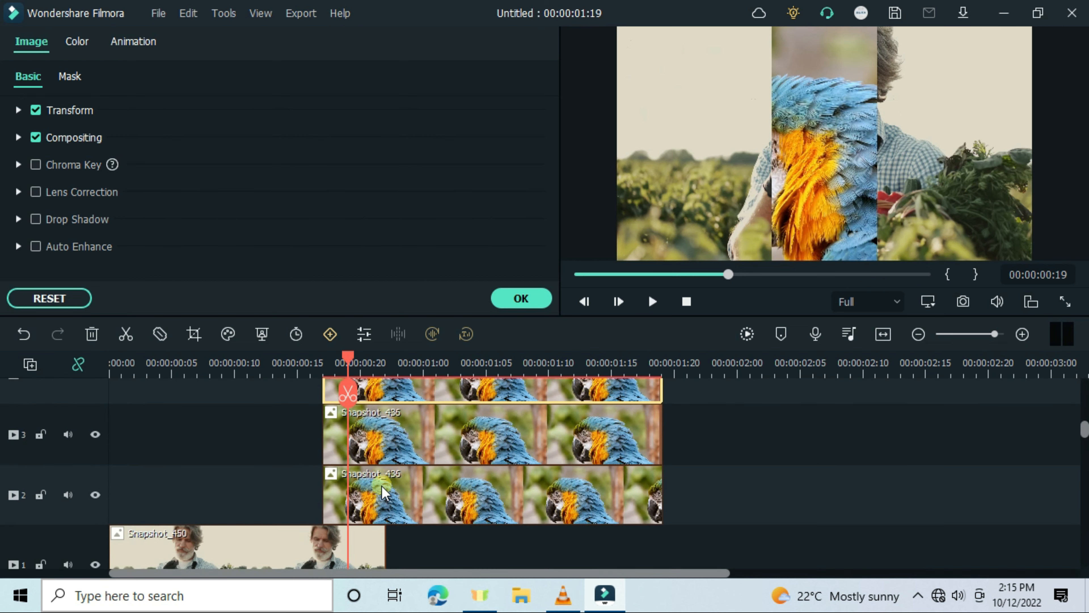
click(382, 494)
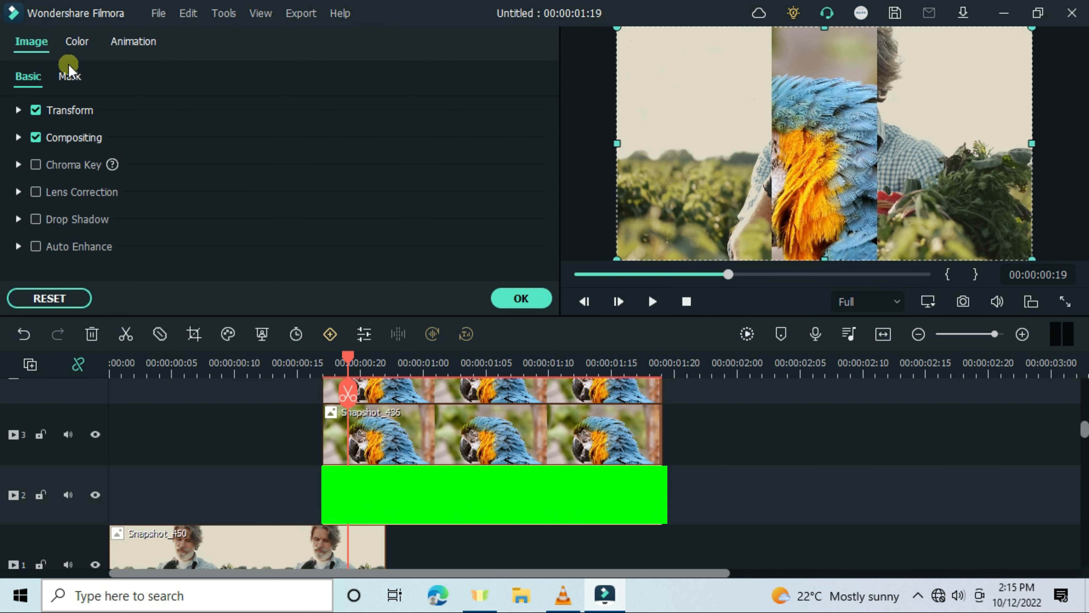
click(70, 76)
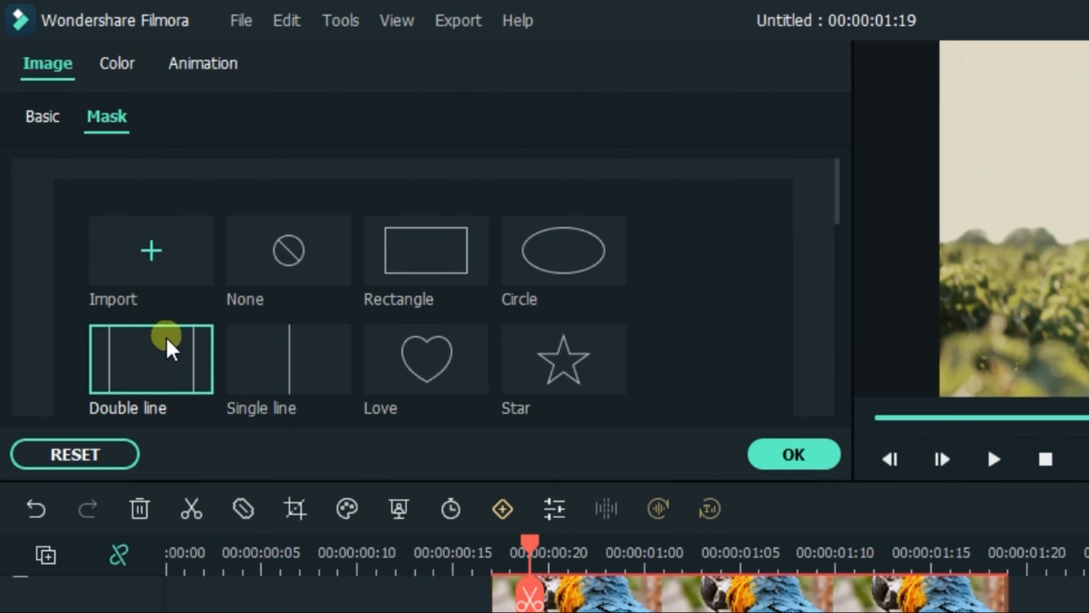
scroll(287, 407, down, 10)
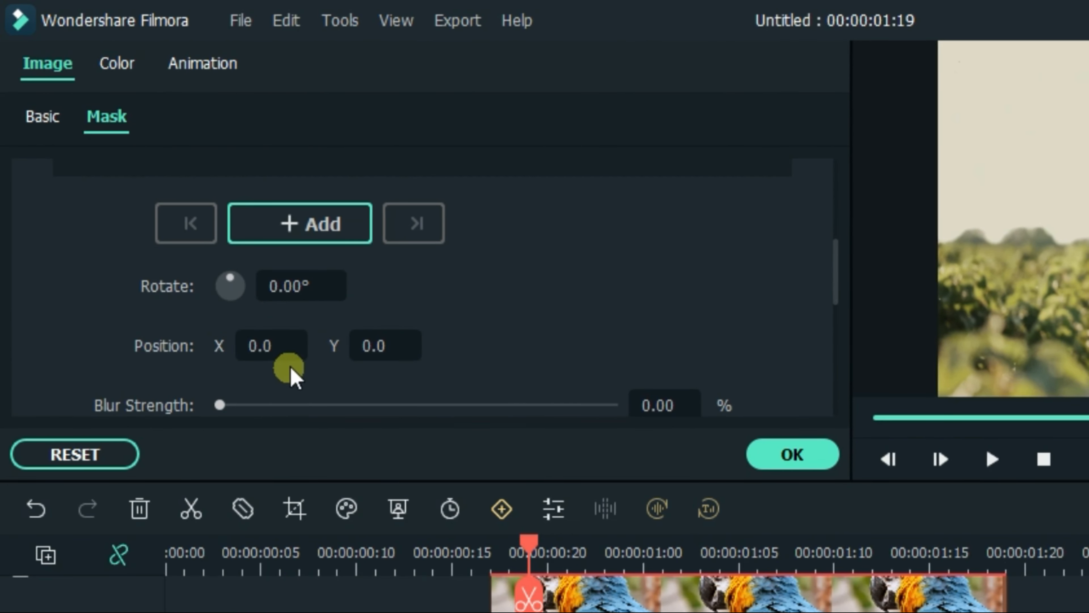
click(256, 262)
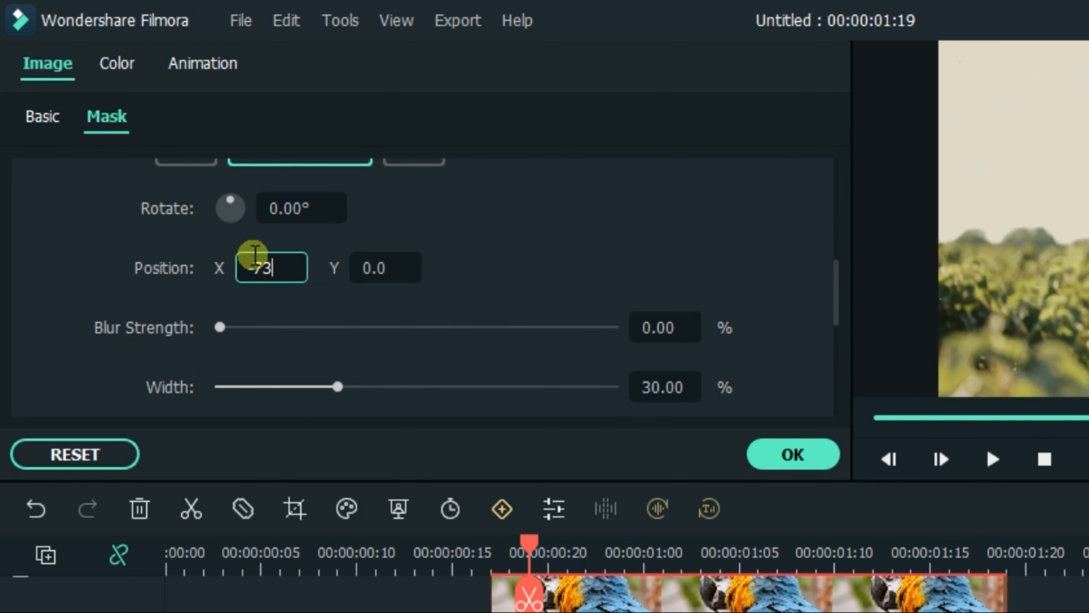
click(671, 377)
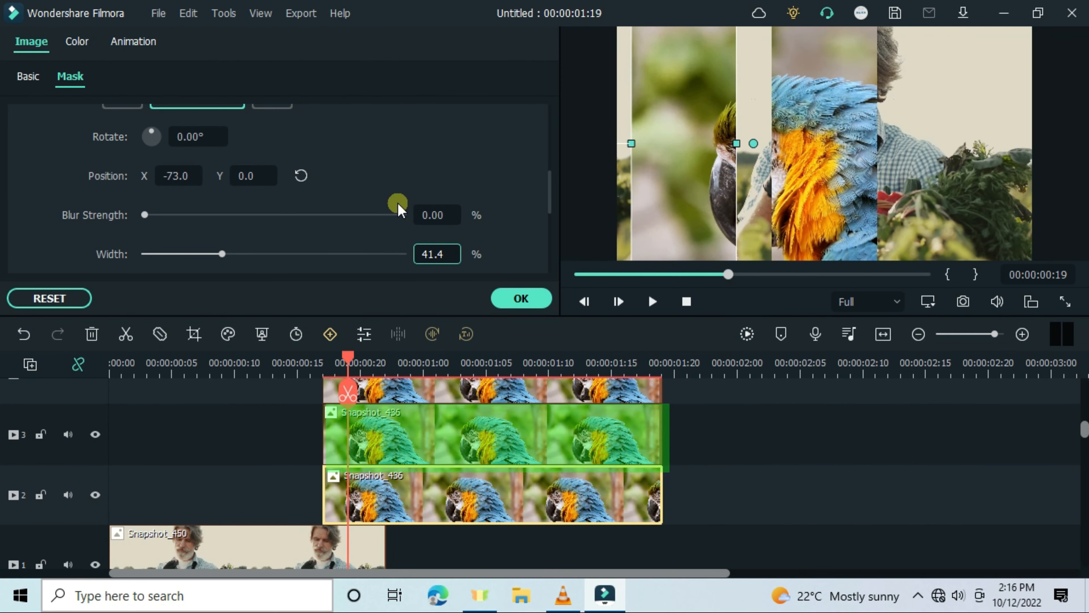
Set the track 3 parrot clip's mask position to X 1.8, Y -14.1 and width to 40.8%
scroll(396, 205, down, 1)
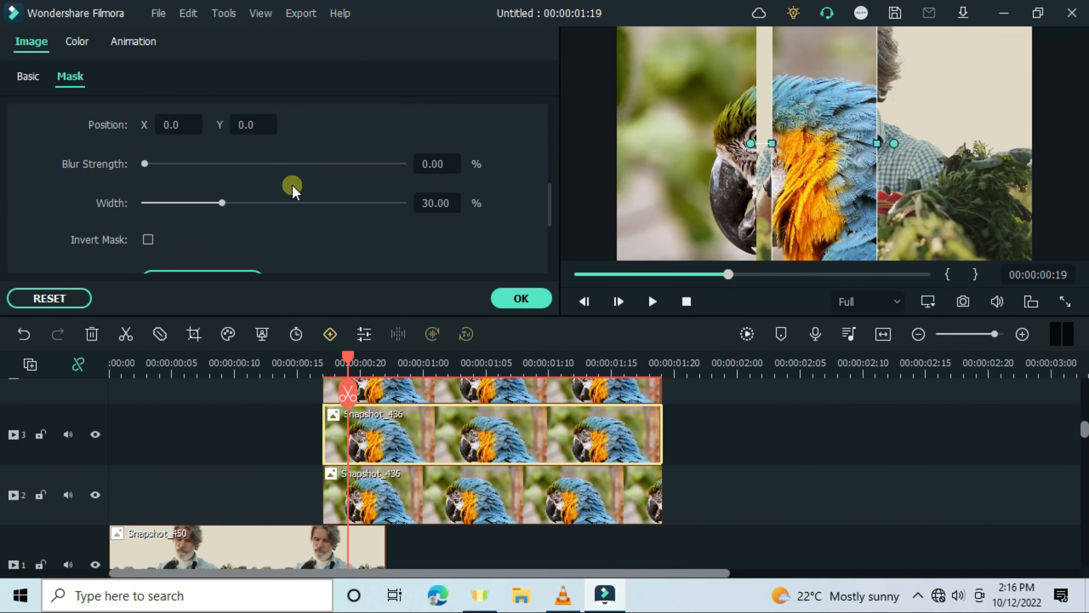
scroll(280, 184, up, 1)
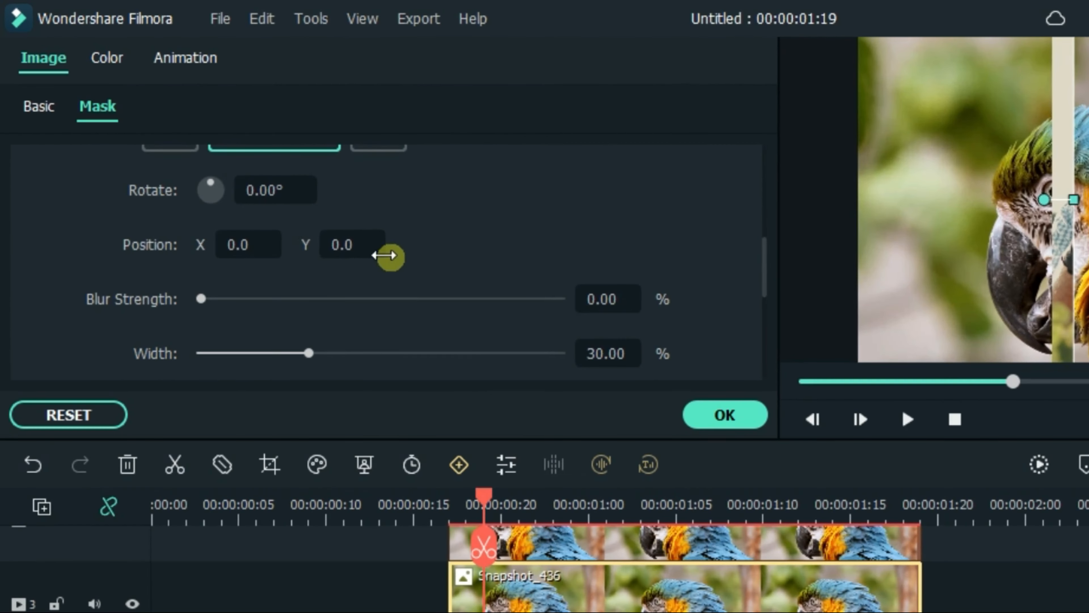
click(273, 236)
text(1.8)
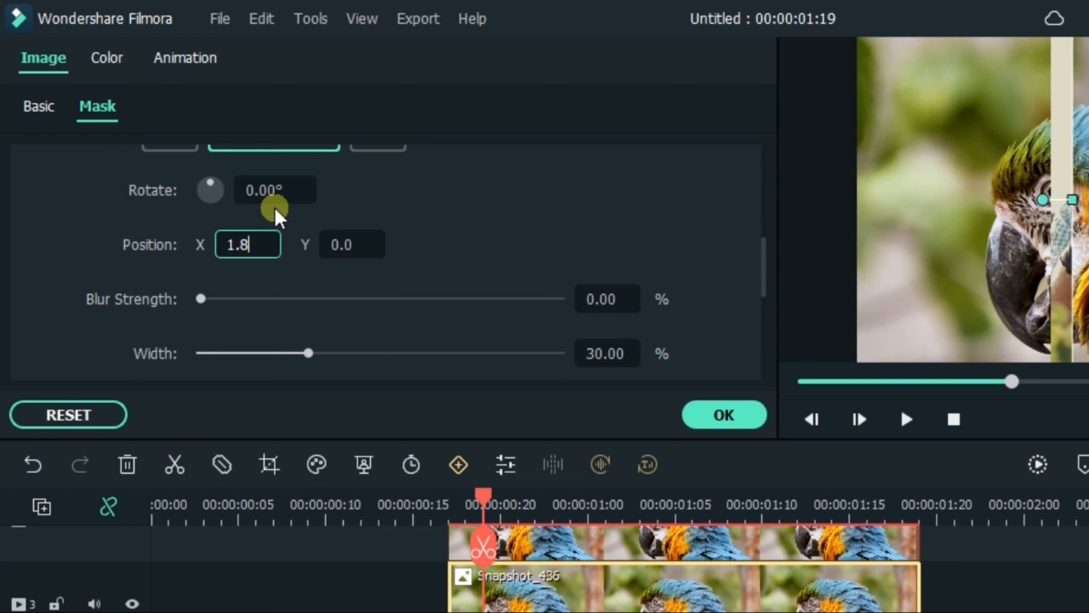
click(336, 246)
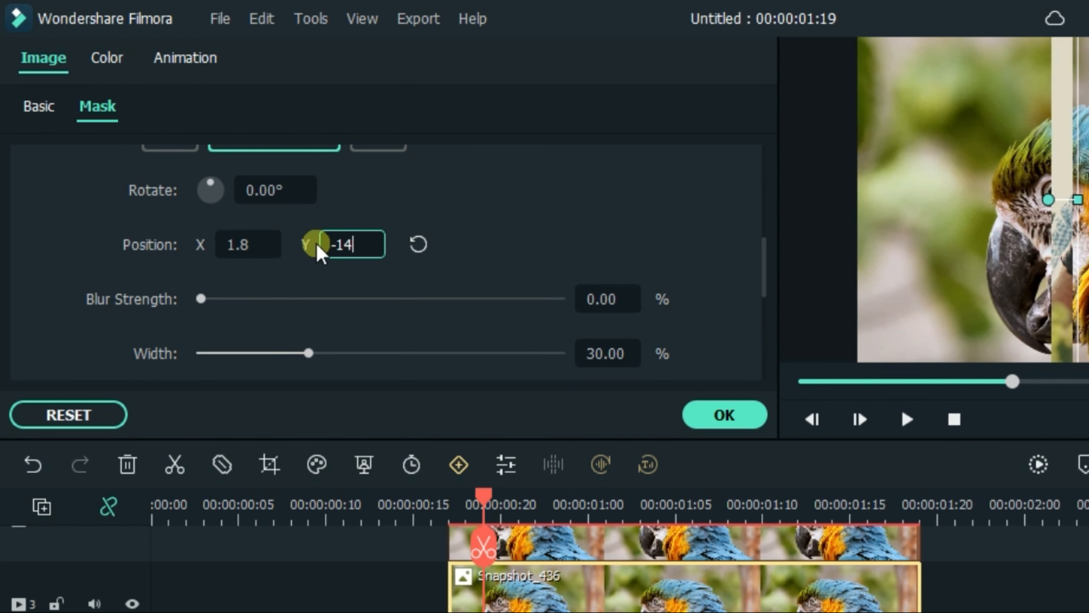
text(-14.1)
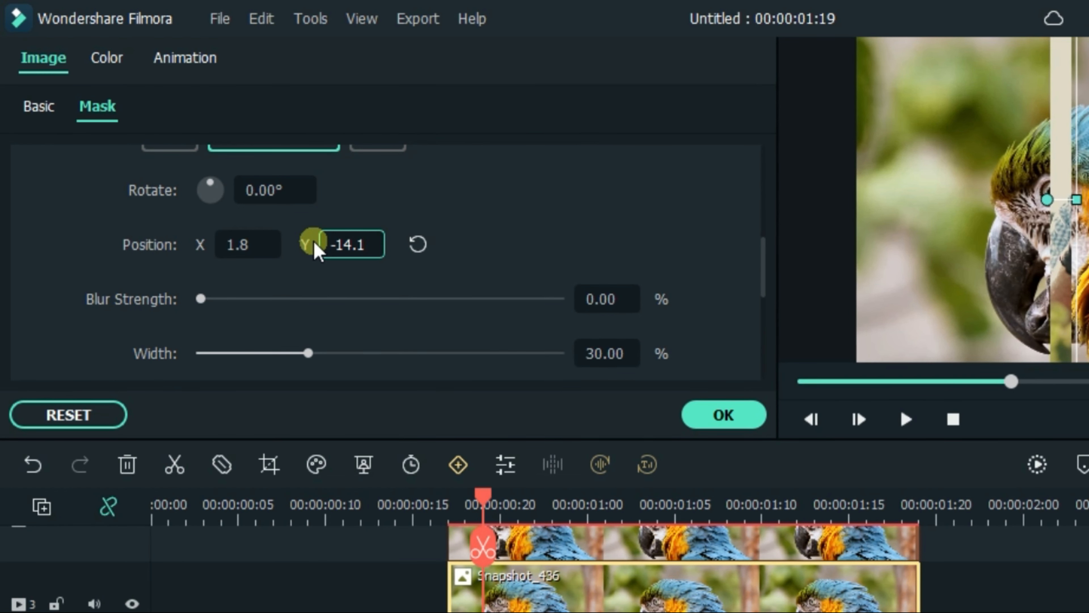
click(614, 346)
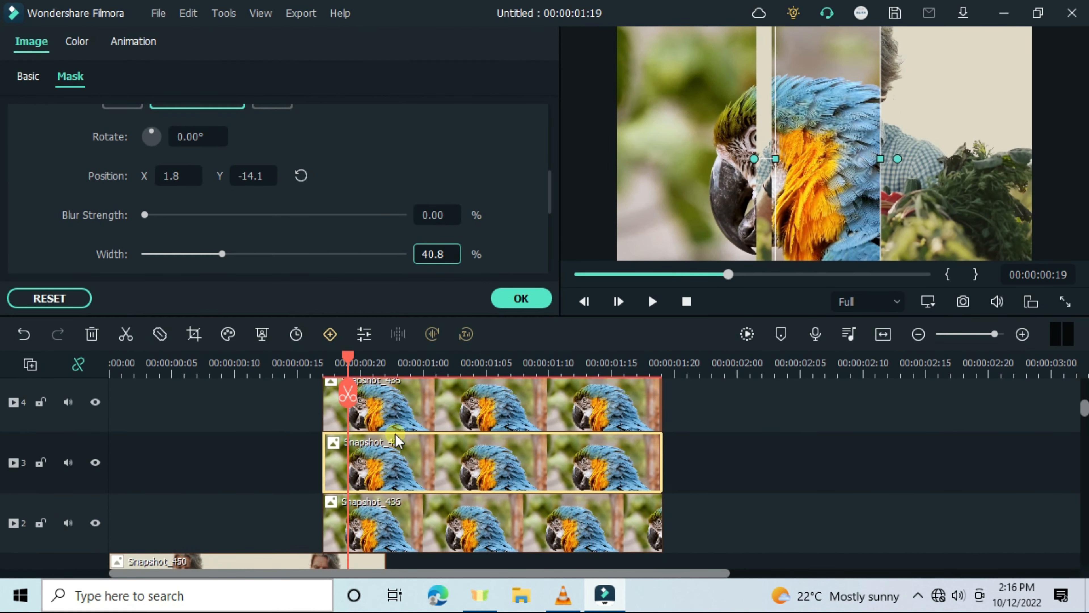
Set the track 4 parrot clip's mask position to X 73.8, Y -13.4 and width to 38.86%, then confirm
click(396, 427)
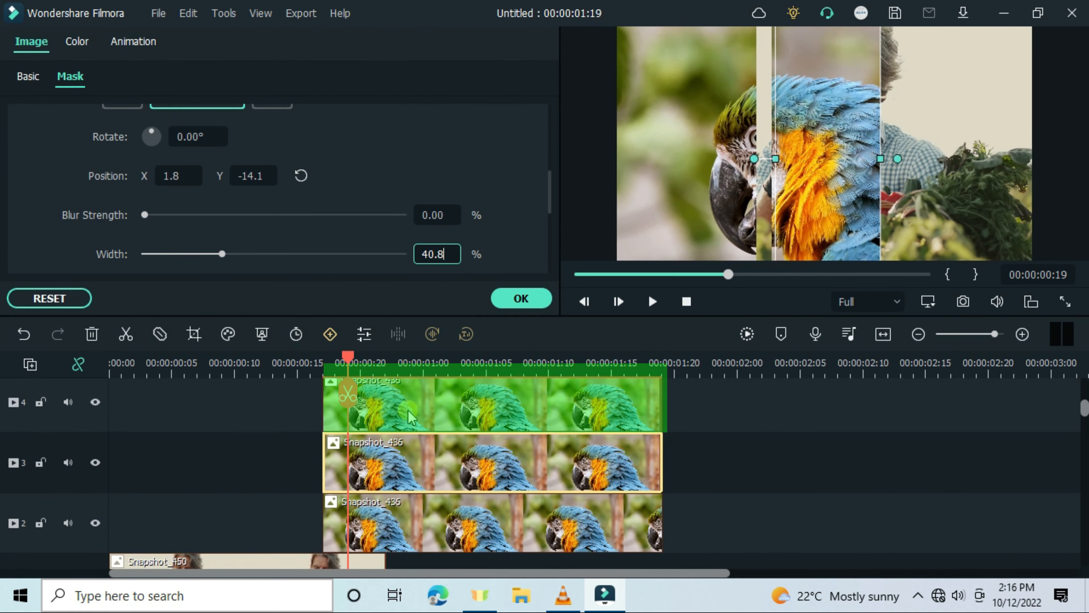
click(74, 78)
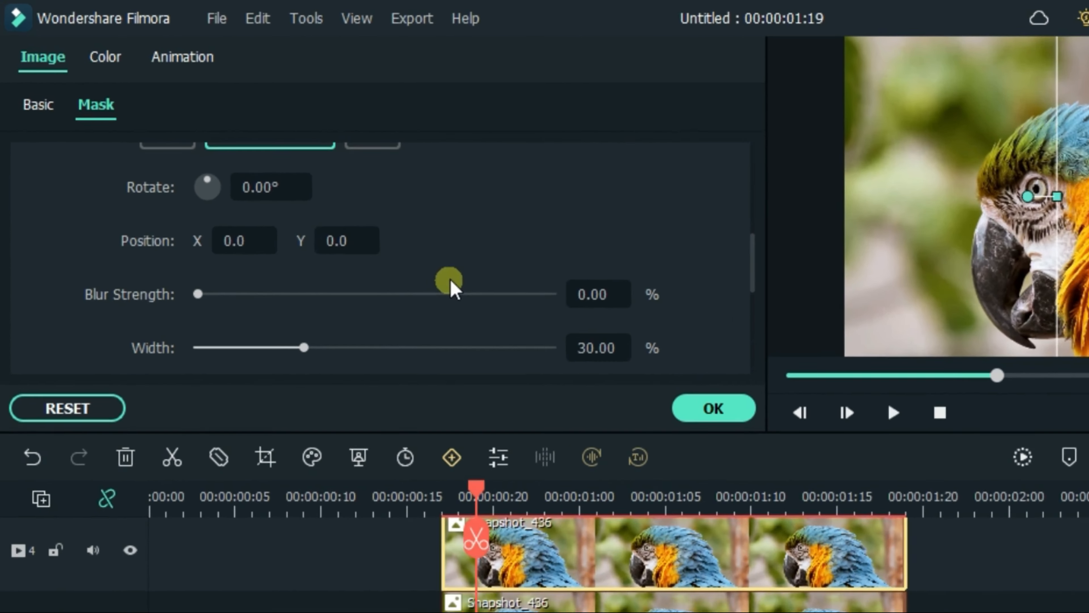
click(178, 173)
text(73)
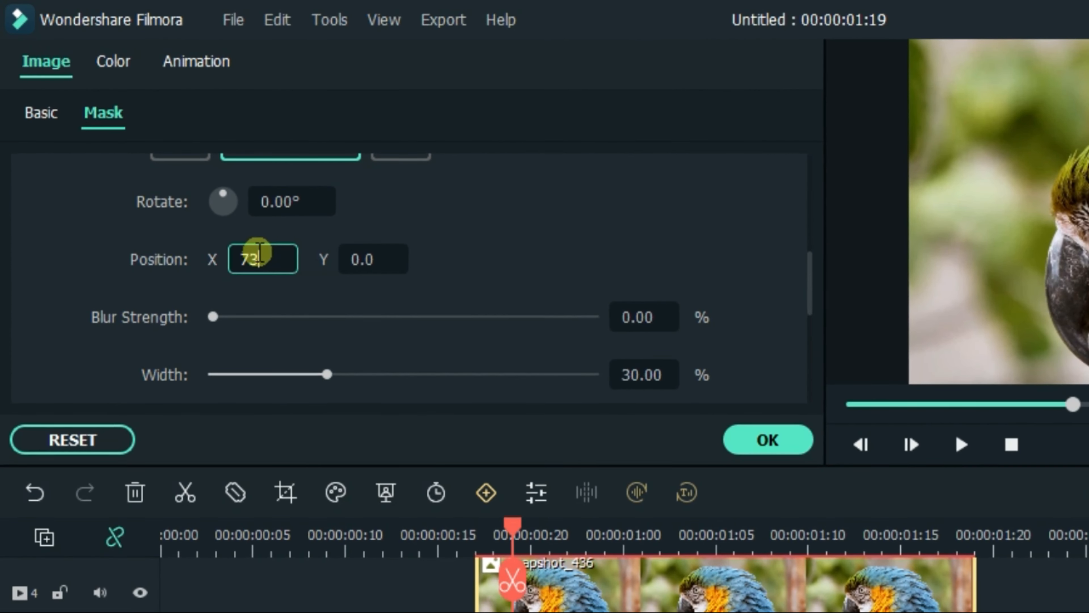
text(.8)
key(Return)
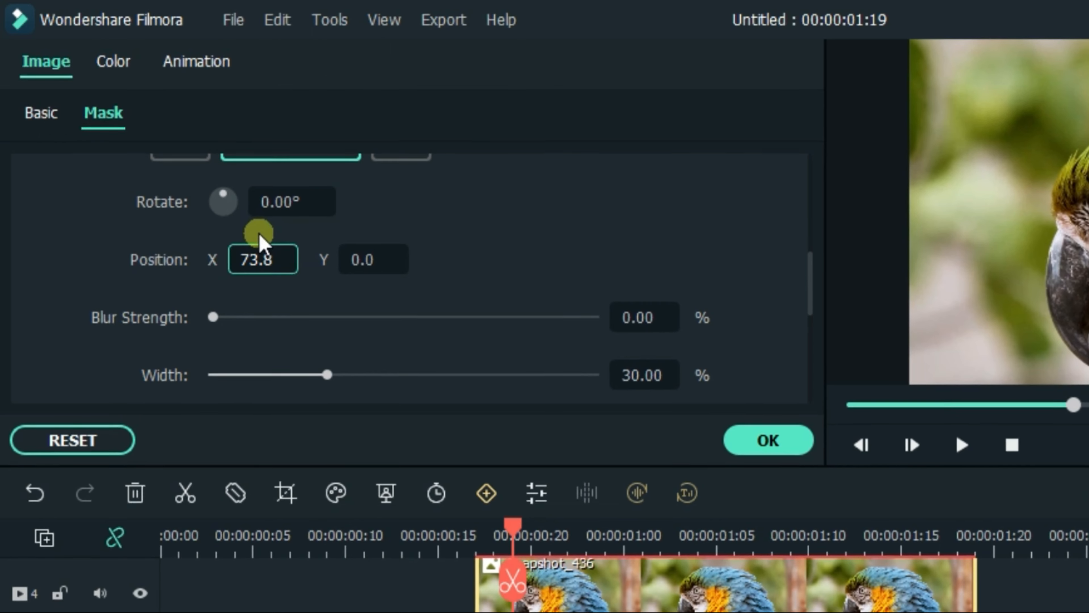
click(368, 249)
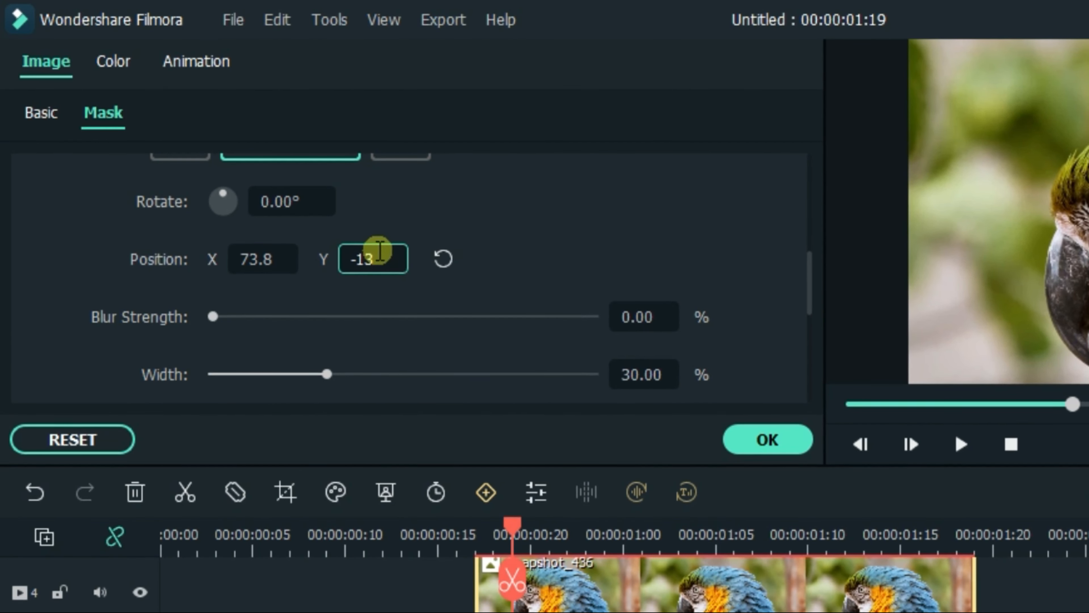
text(-13.4)
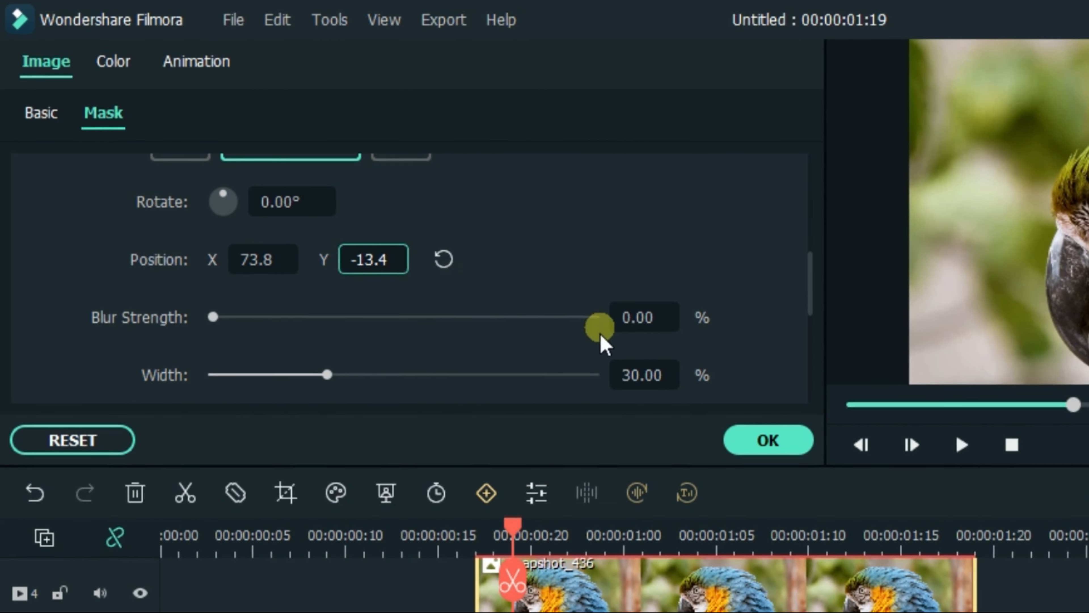
double_click(630, 371)
text(38.)
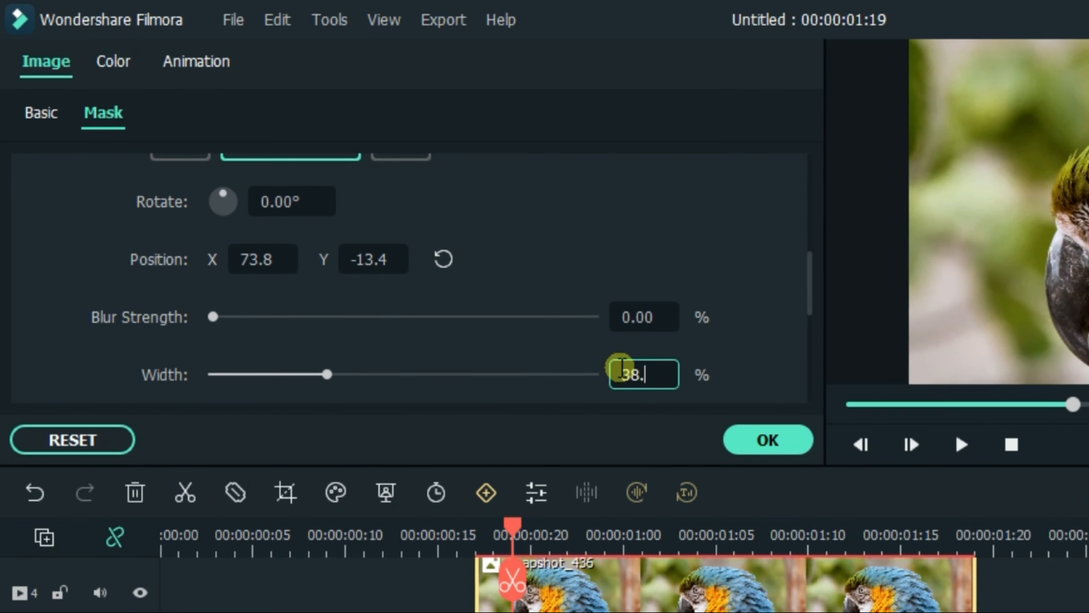
text(86)
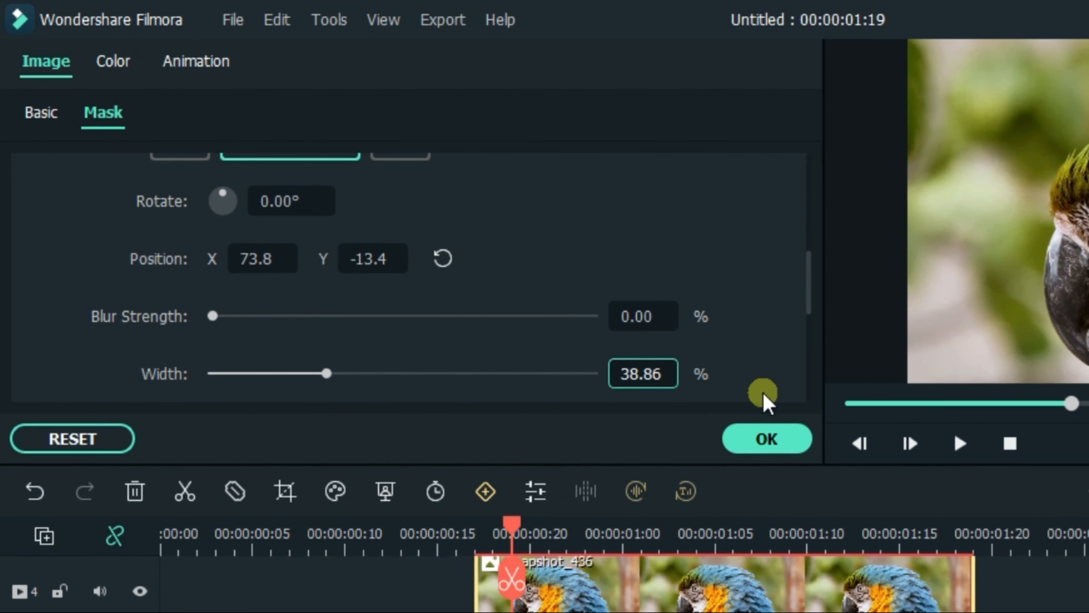
scroll(774, 365, down, 2)
click(761, 440)
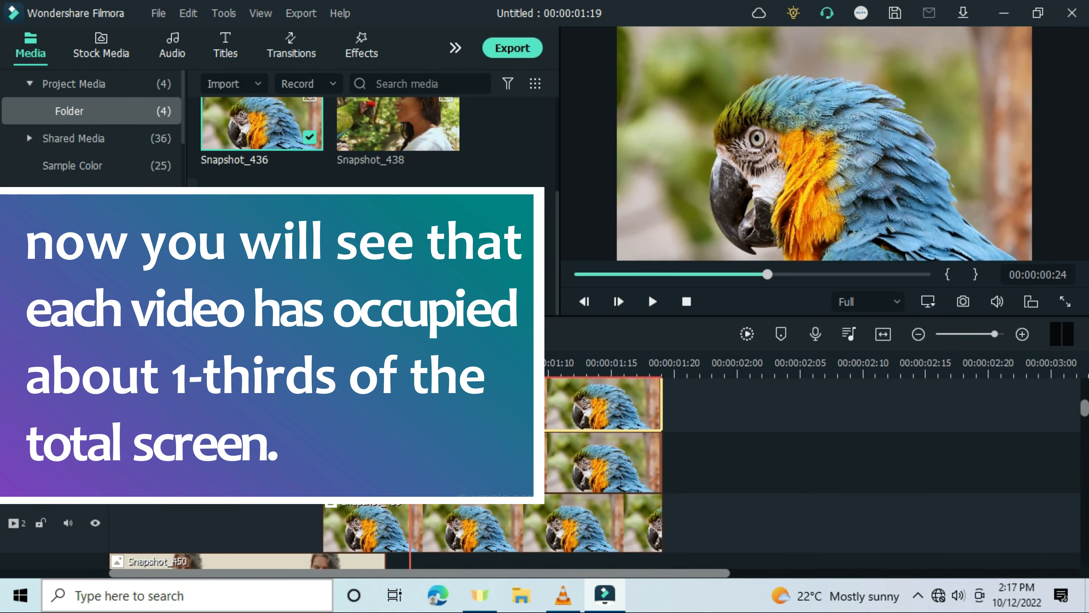
Temporarily offset the track 3 and 4 clips in time, scrub to preview each masked third, then realign them
scroll(815, 472, up, 1)
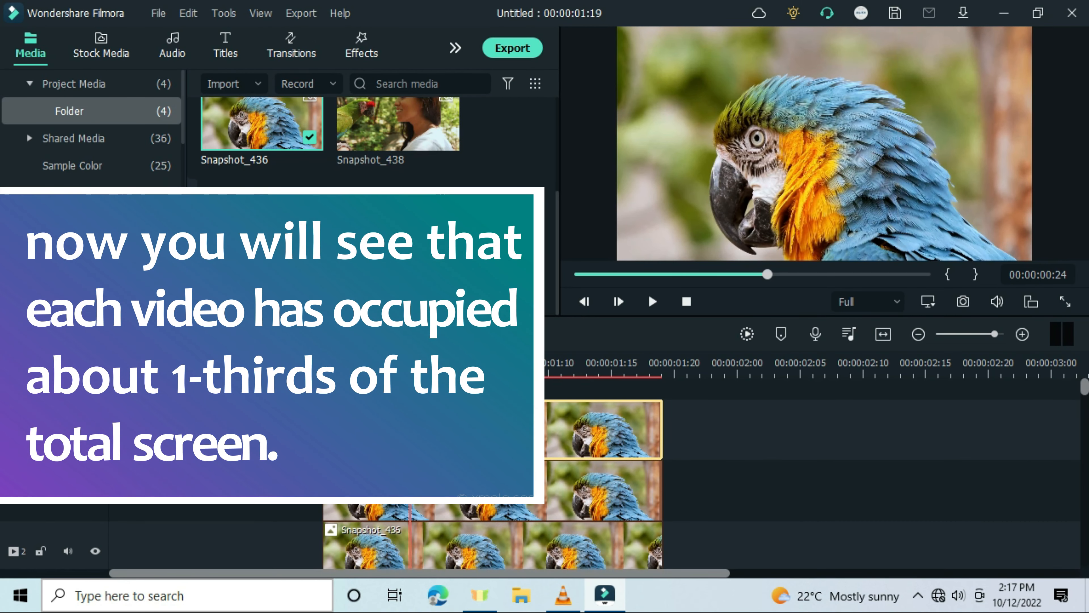
drag(430, 431, 677, 434)
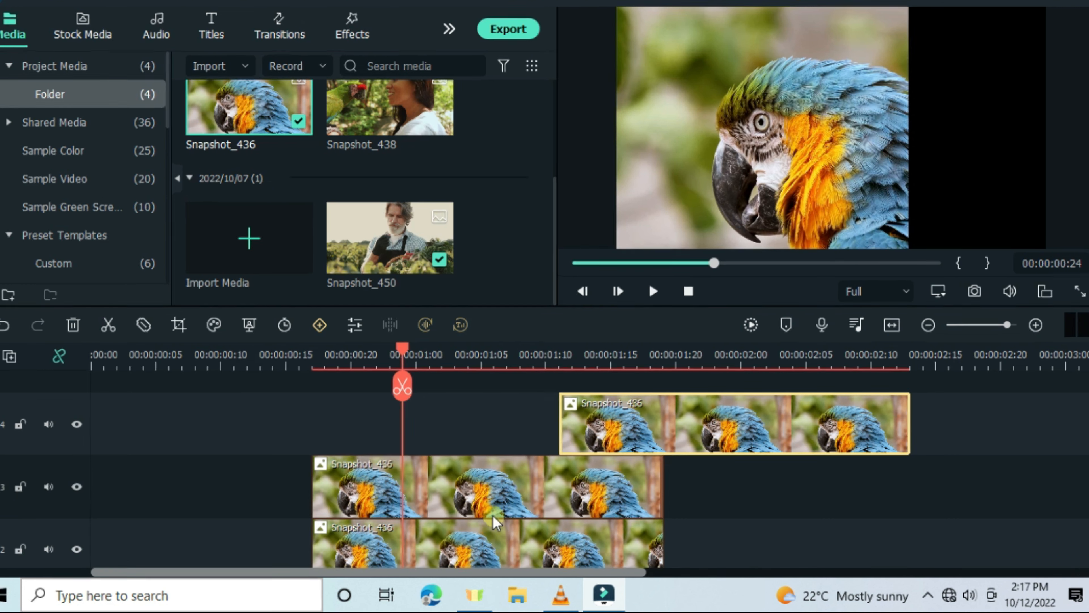
drag(499, 493, 693, 492)
drag(720, 446, 722, 446)
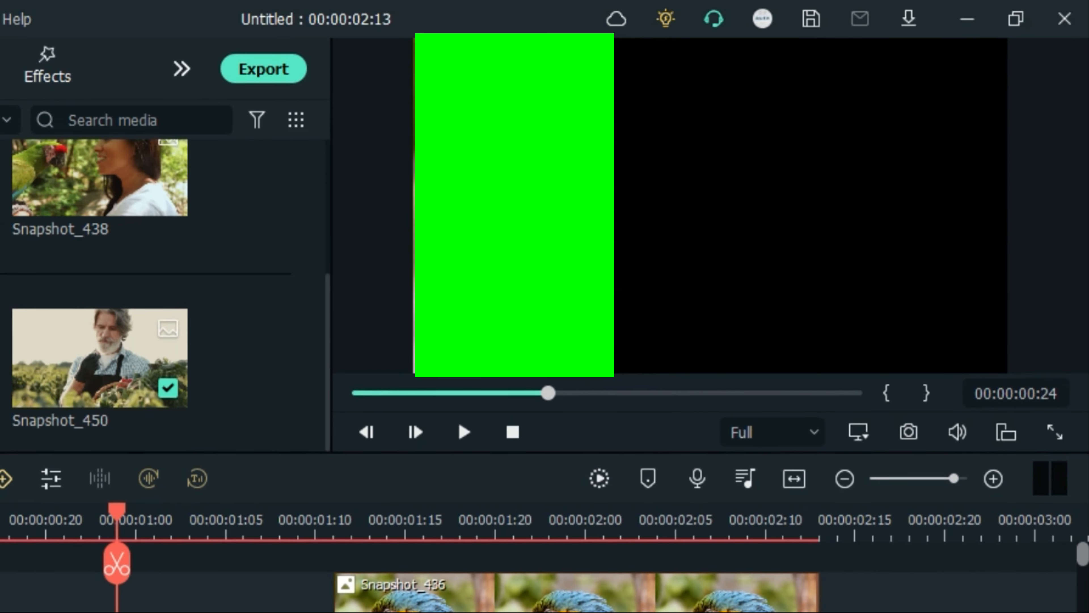
drag(343, 592, 568, 557)
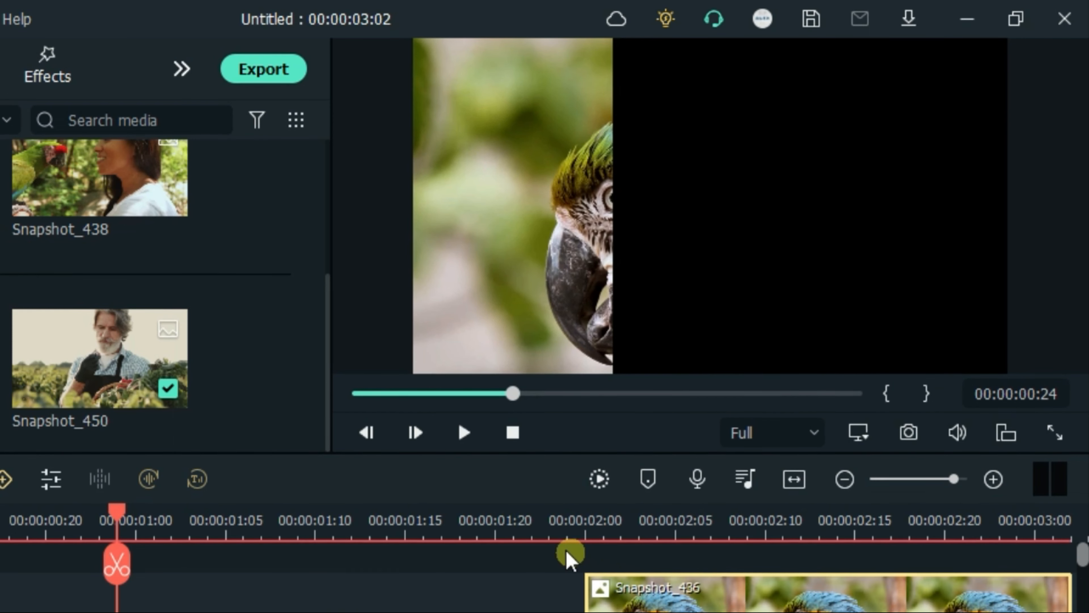
click(545, 518)
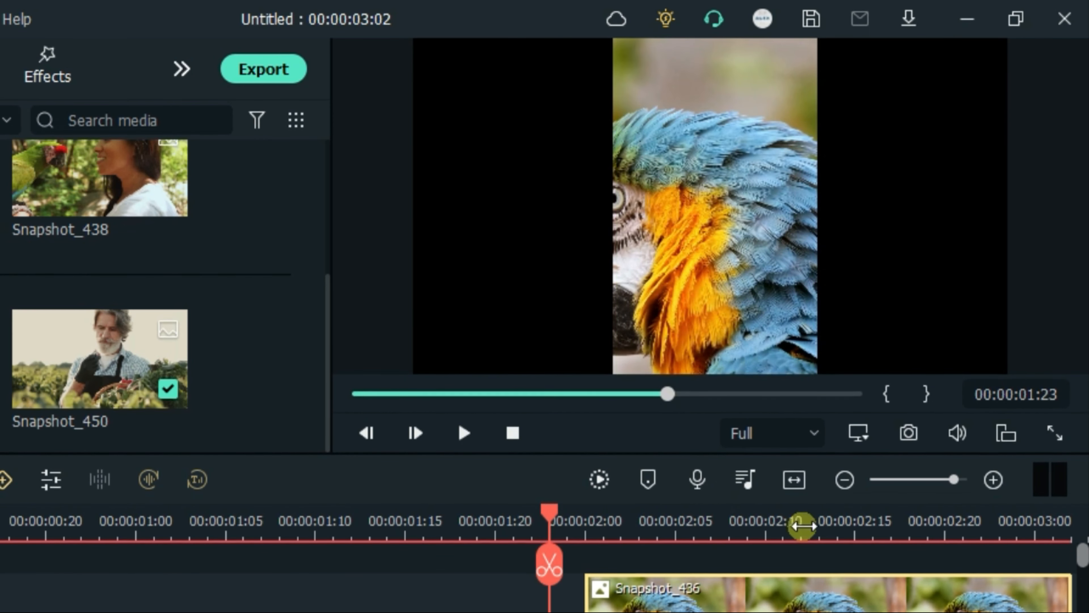
click(820, 511)
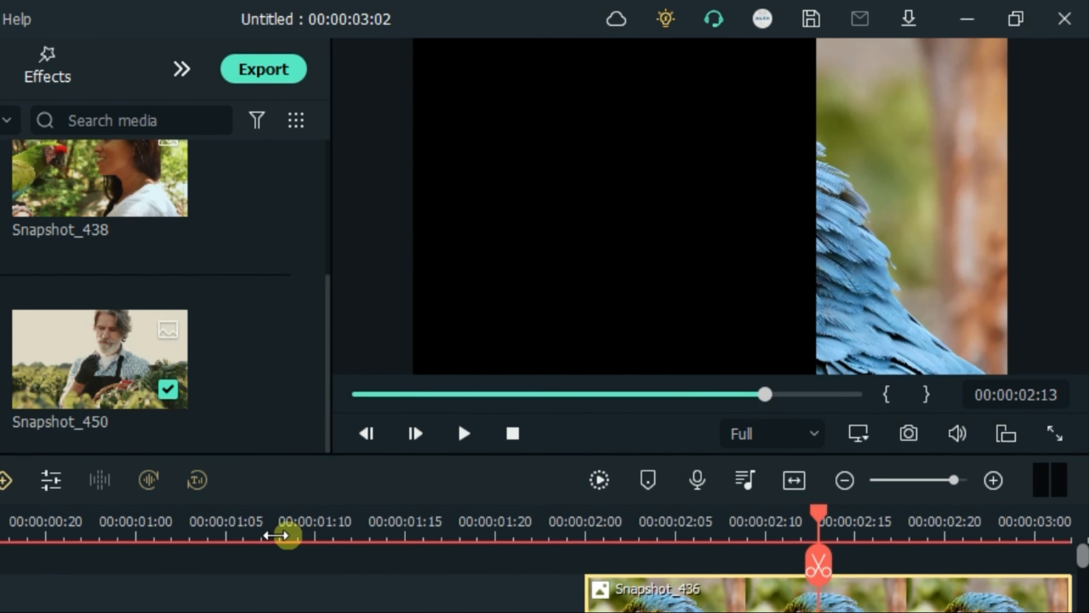
click(197, 520)
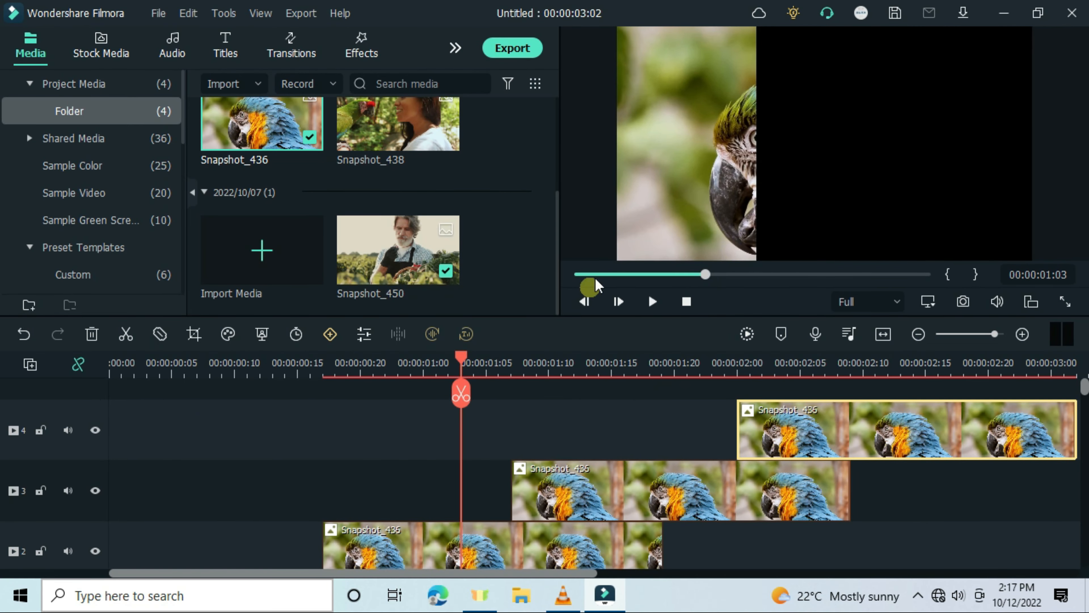
drag(605, 499, 417, 497)
drag(776, 442, 375, 451)
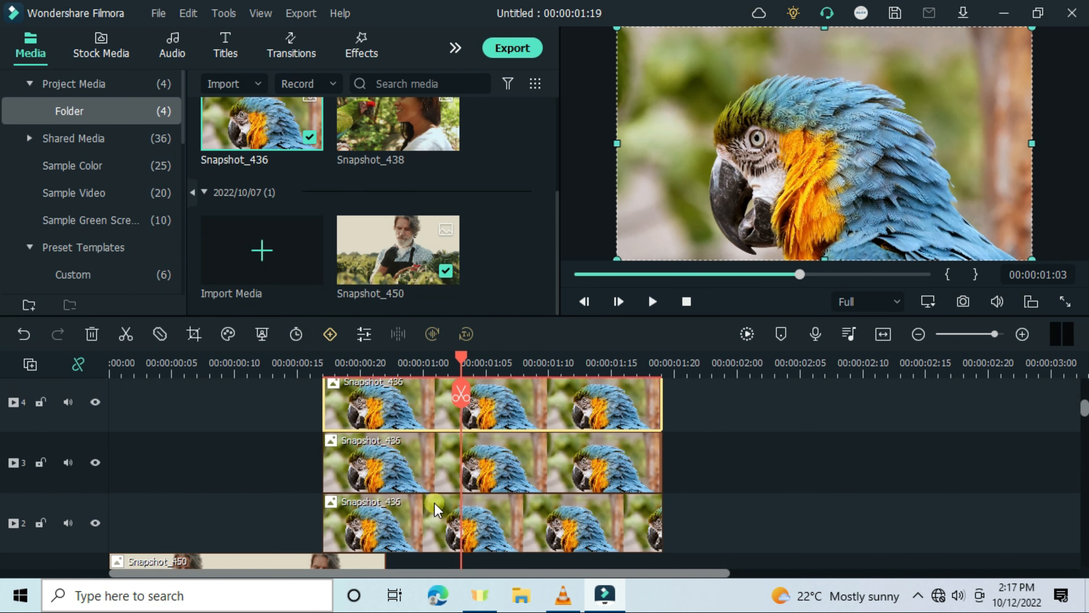
Open the track 3 clip's custom animation and add a start keyframe with position Y 350
scroll(433, 506, down, 2)
double_click(368, 450)
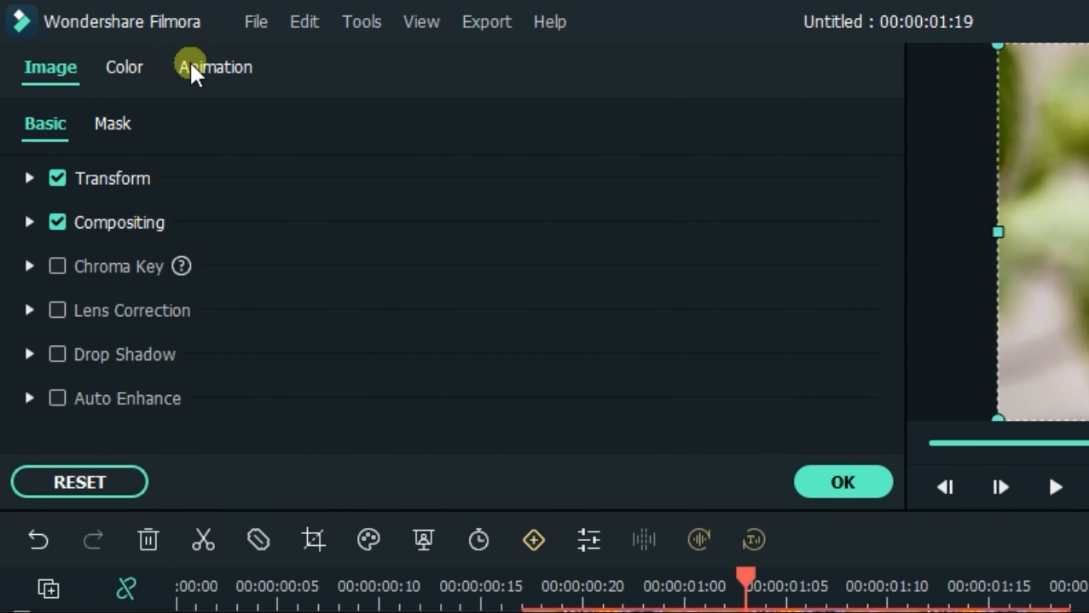
click(192, 69)
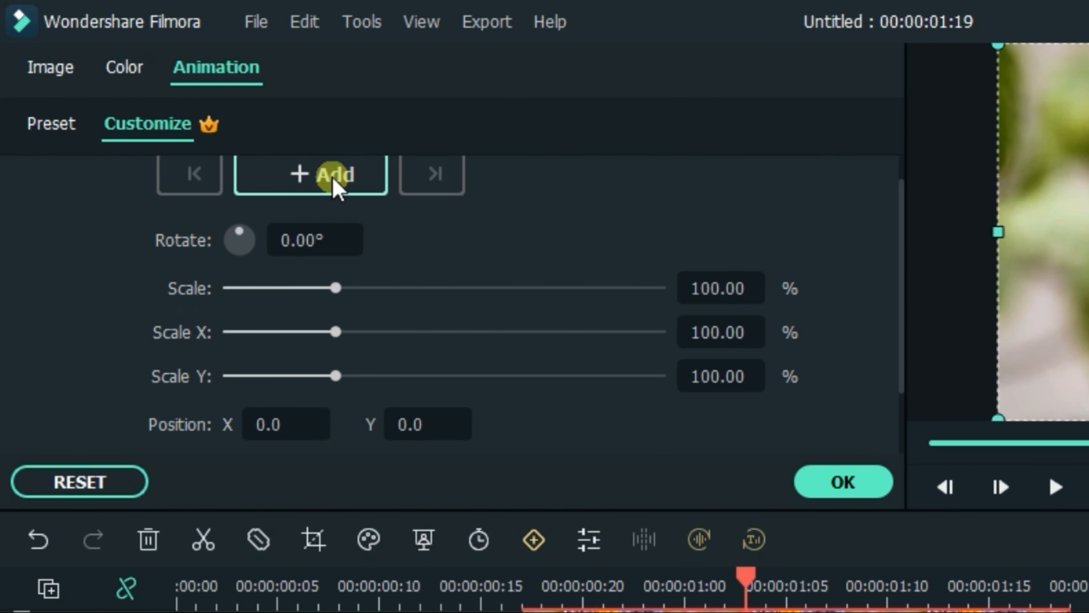
click(415, 422)
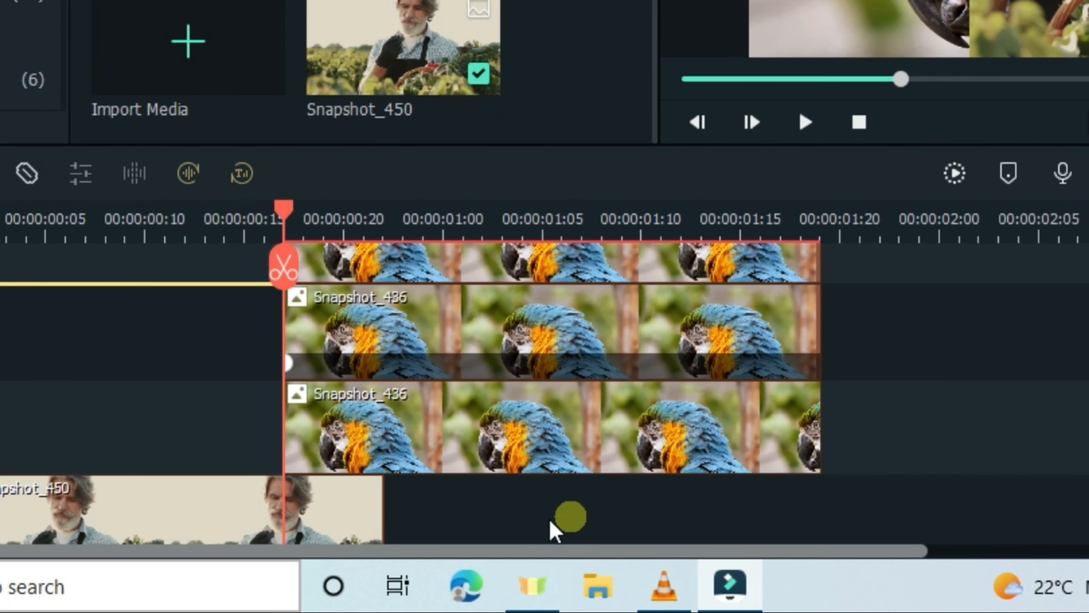
Move the playhead four frames forward and reset the track 3 clip's position to add an end keyframe
key(Right)
key(Right)
key(Right)
key(Right)
key(Right)
key(Right)
key(Right)
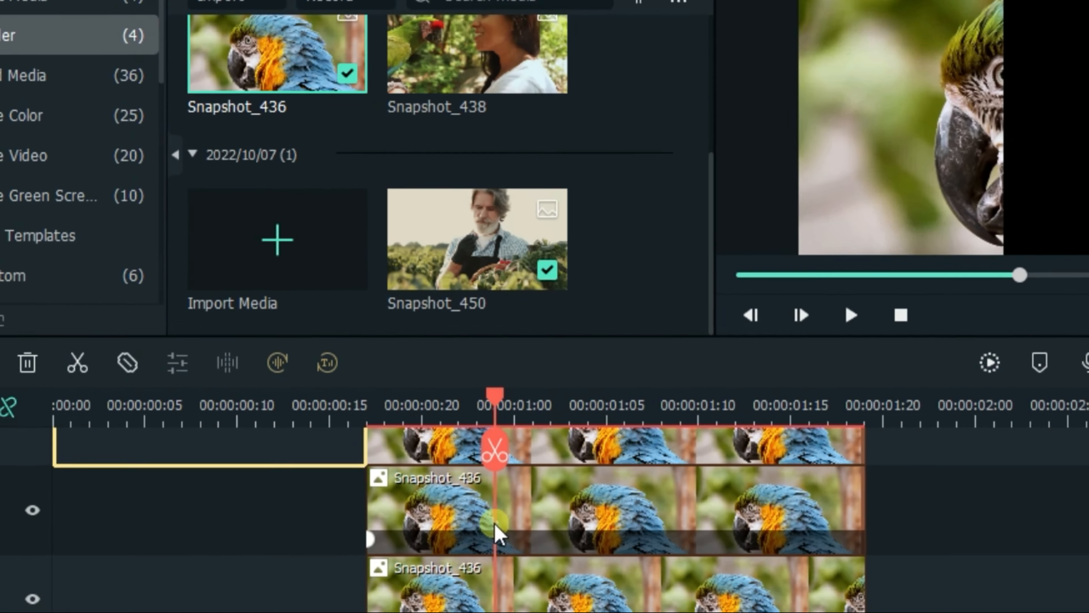
double_click(424, 343)
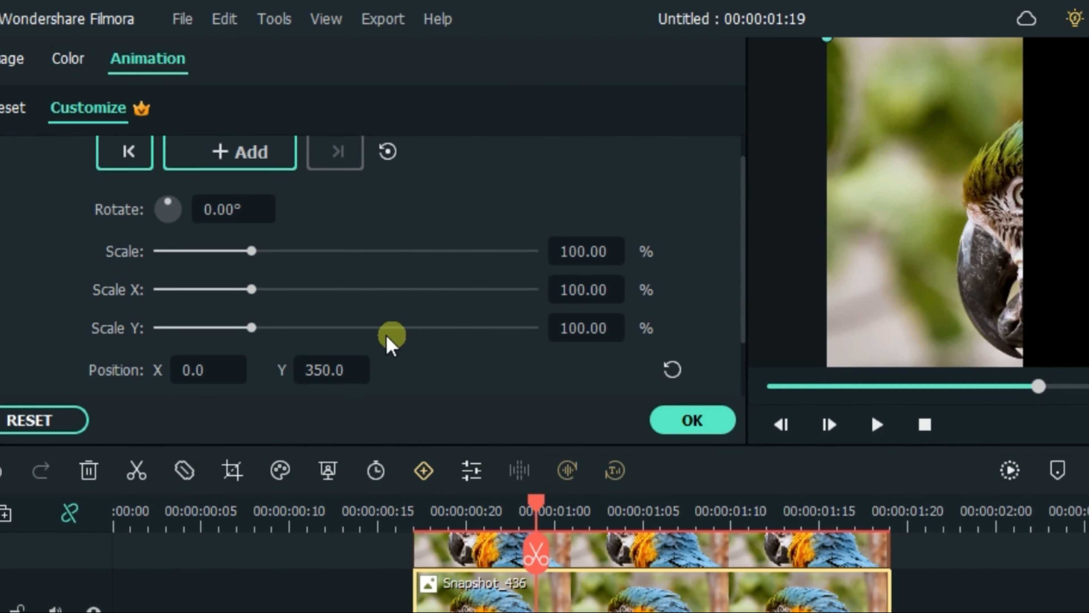
click(676, 368)
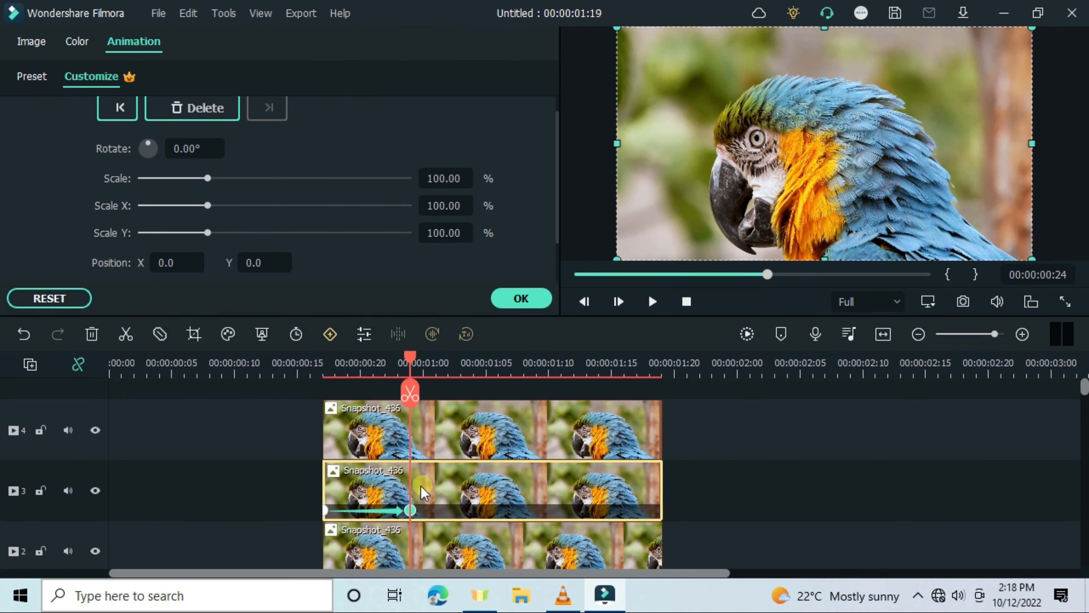
Move the playhead back a few frames and shift the track 4 parrot clip to start at the playhead
drag(410, 359, 364, 378)
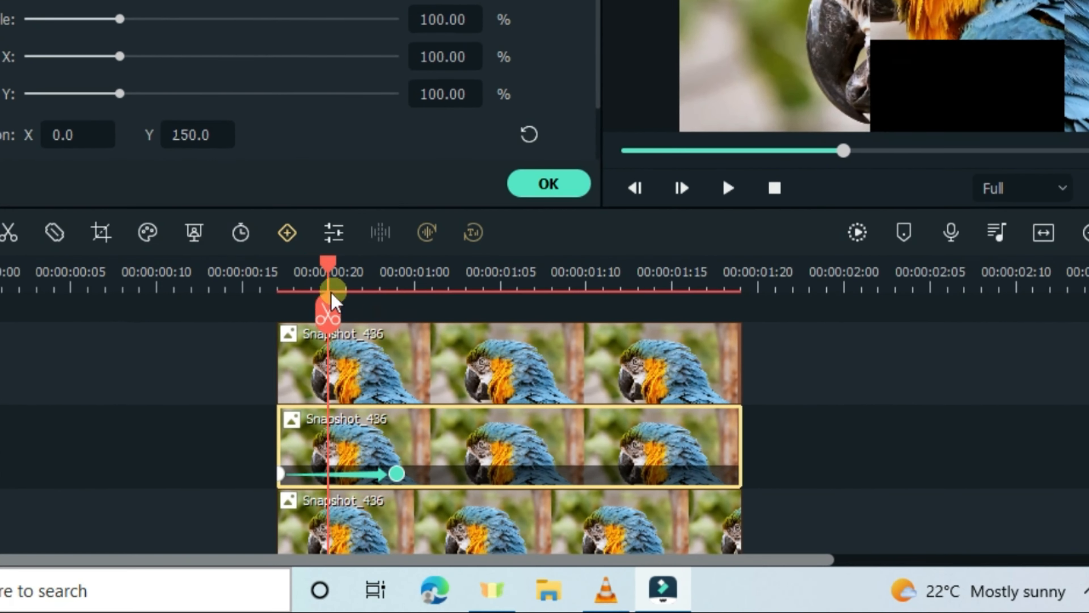
drag(332, 296, 275, 323)
drag(274, 405, 292, 381)
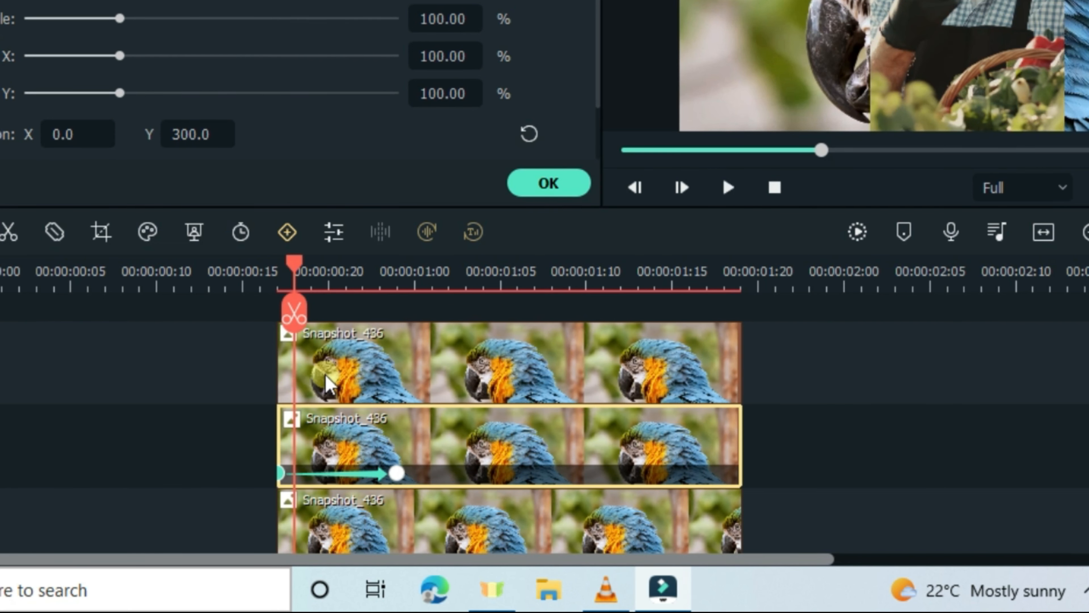
click(326, 376)
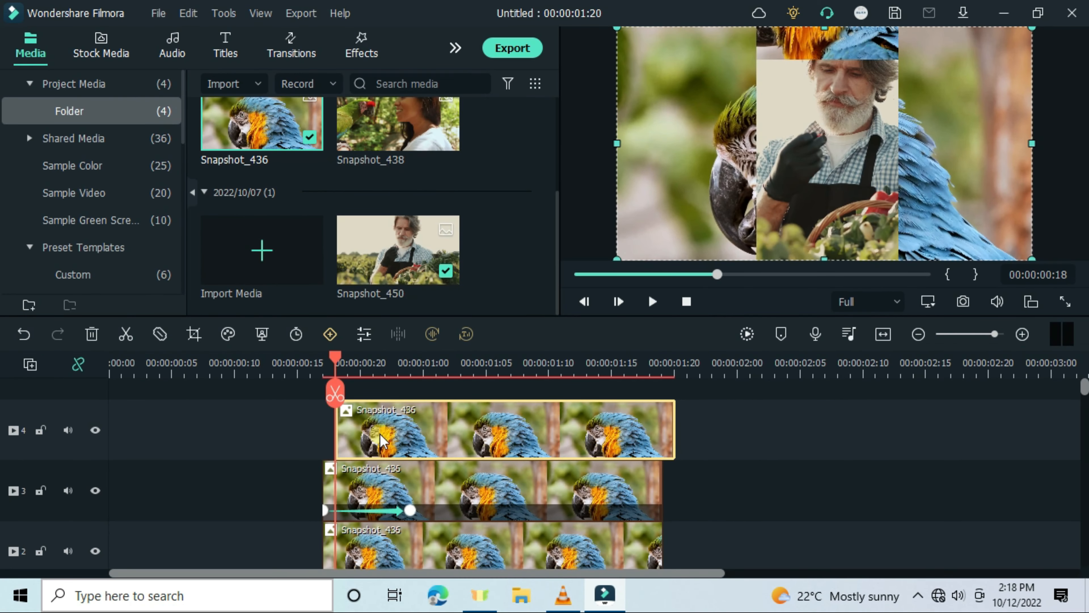
Open the track 4 clip's custom animation and add a start keyframe with position Y -350
double_click(356, 370)
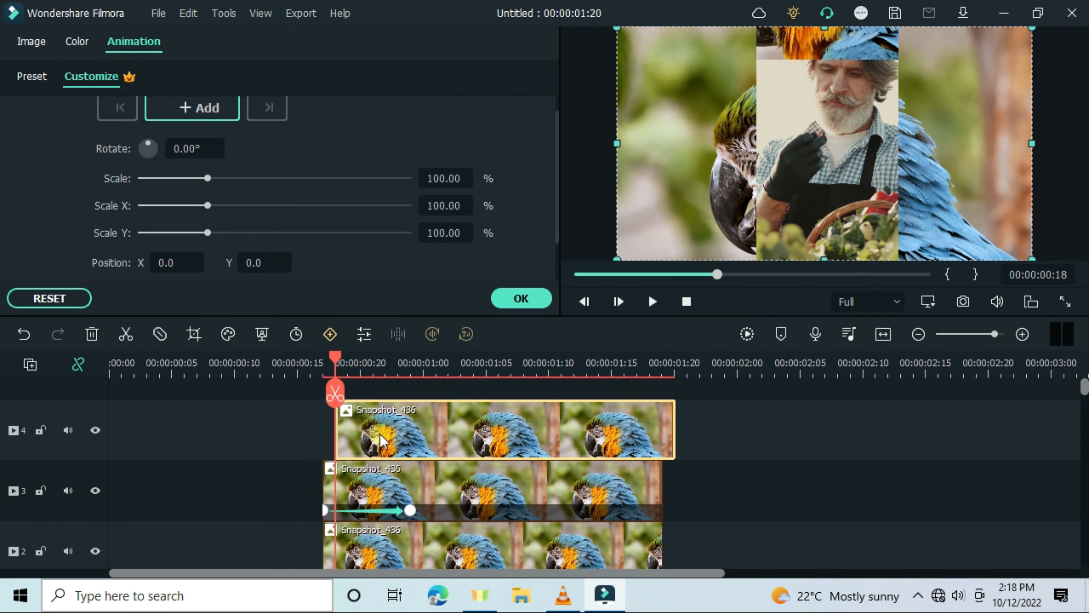
click(195, 107)
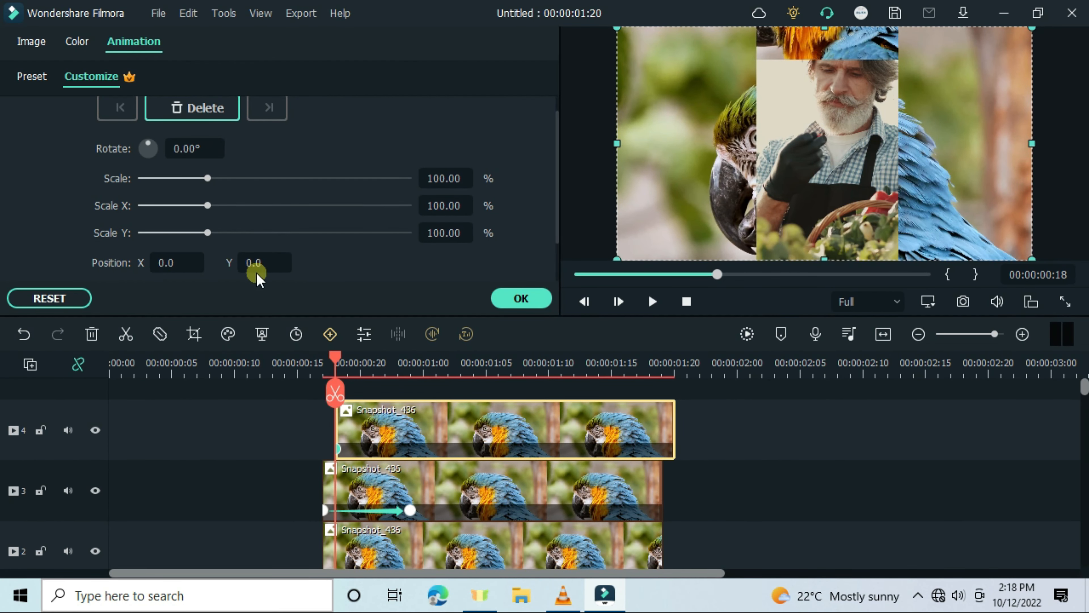
click(254, 262)
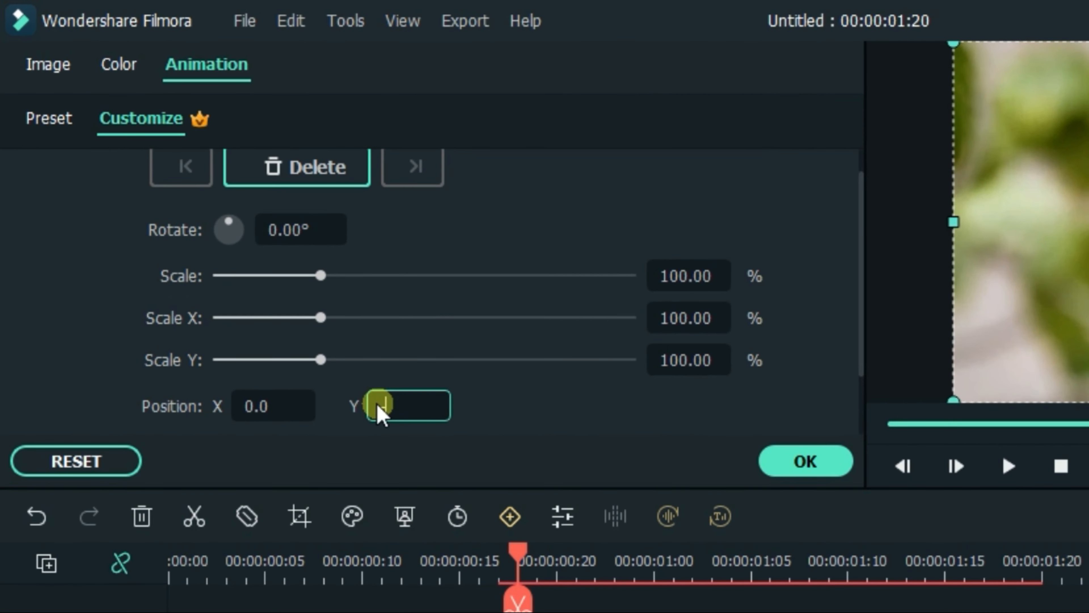
text(0)
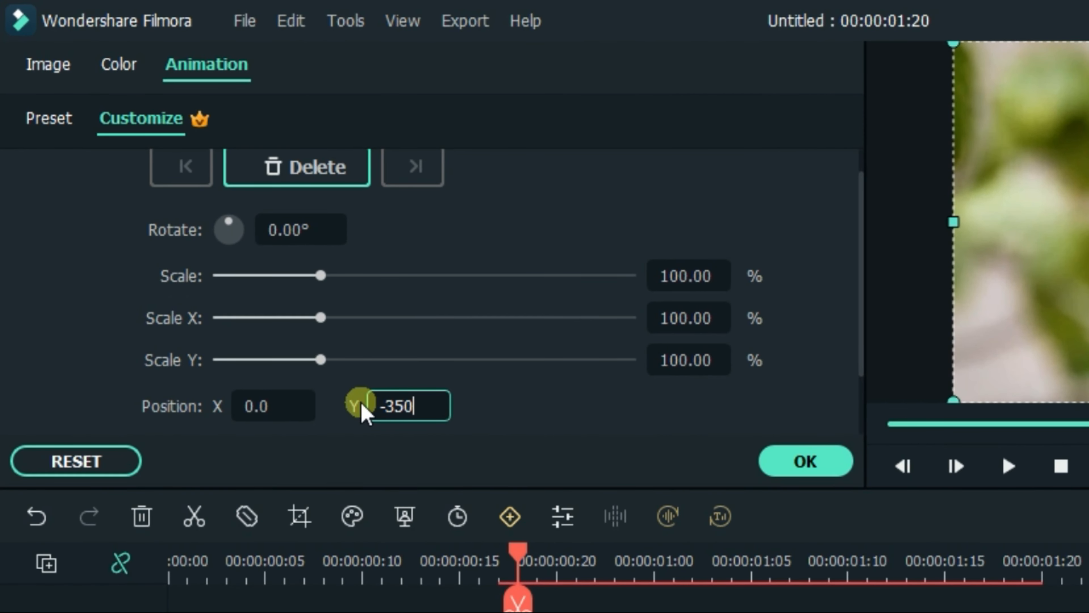
key(space)
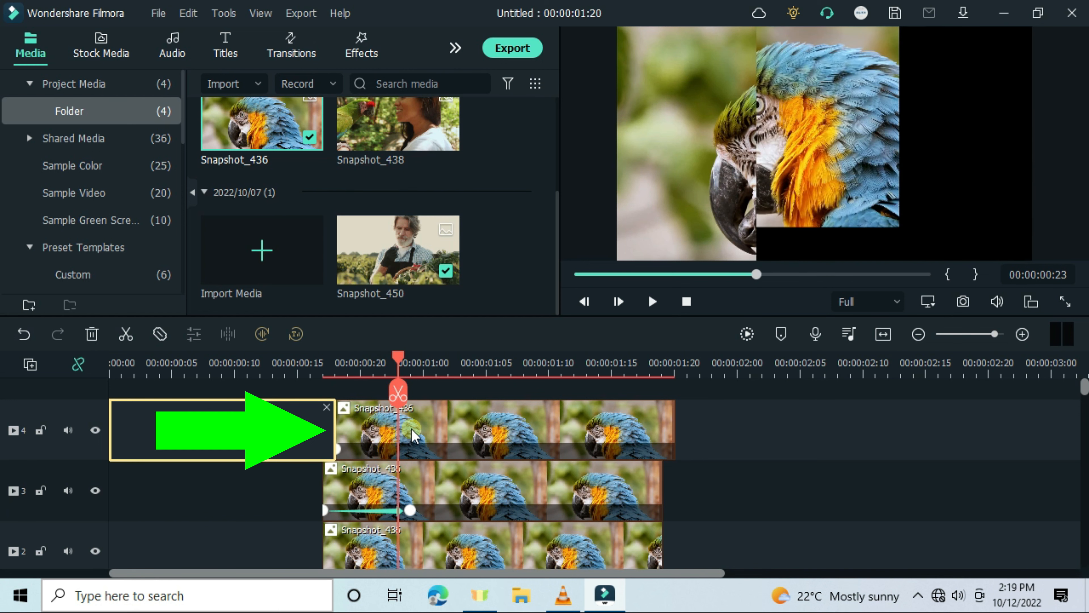
At the later playhead position, reset the track 4 clip's position to add an end keyframe, then confirm
double_click(439, 433)
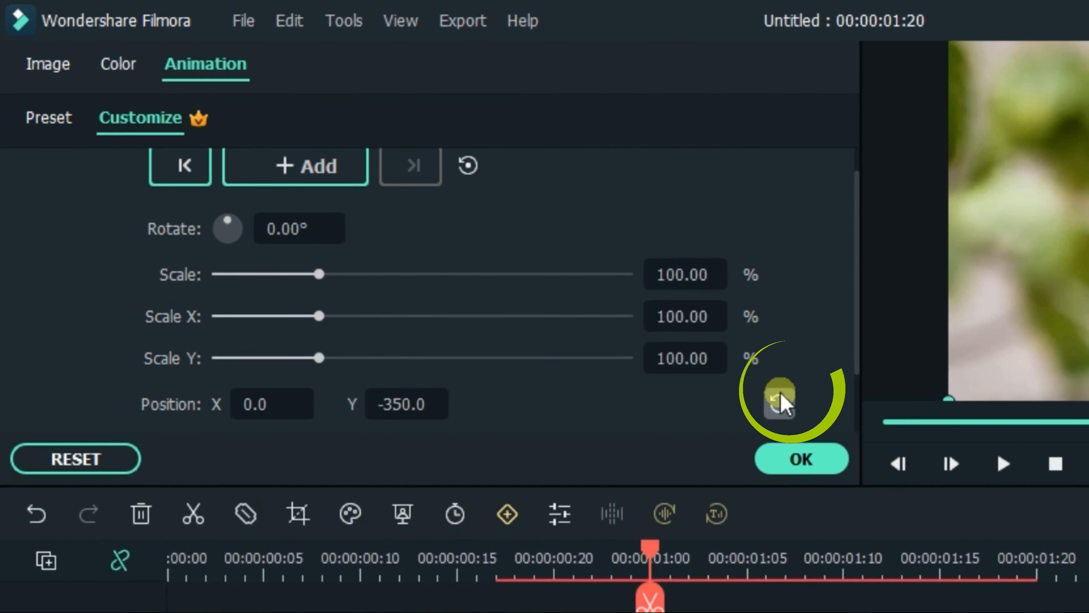
click(507, 262)
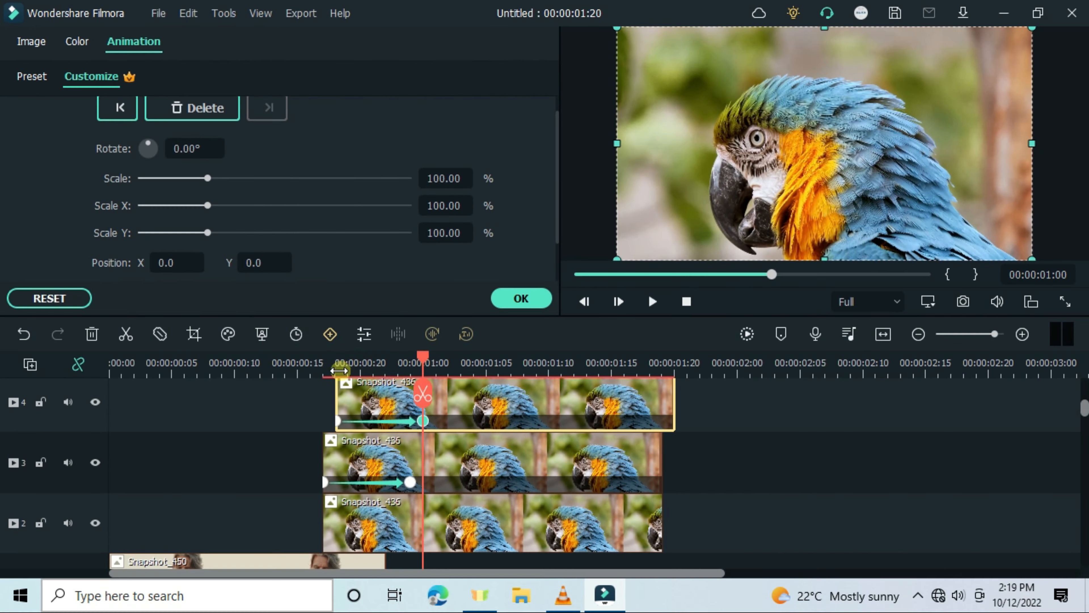
click(496, 571)
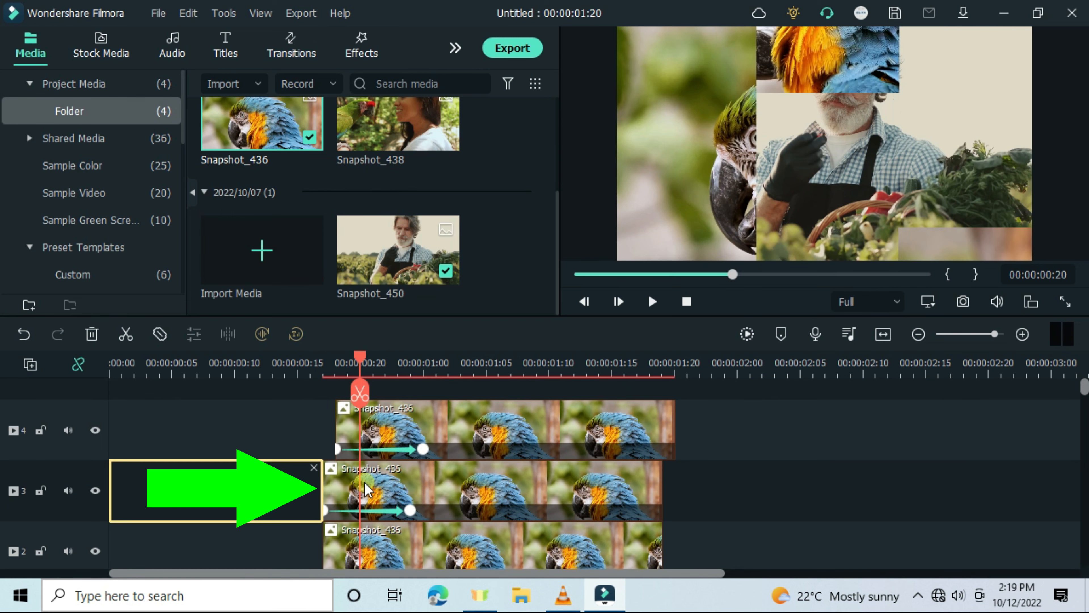
Step the playhead two frames forward and shift the track 2 parrot clip to start at the playhead
key(Right)
key(Right)
scroll(402, 486, down, 2)
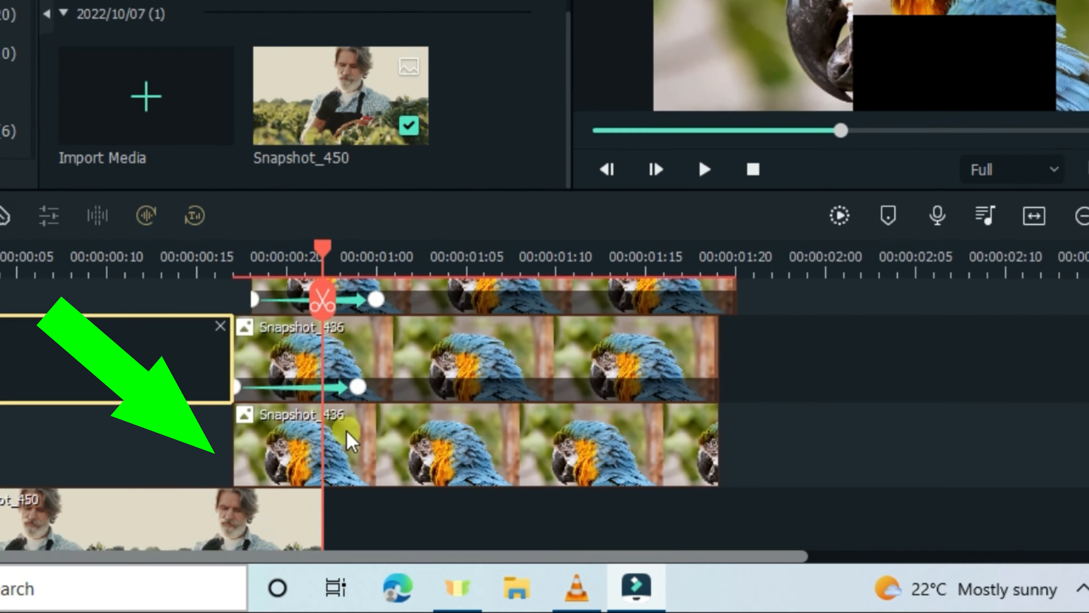
drag(348, 434, 443, 435)
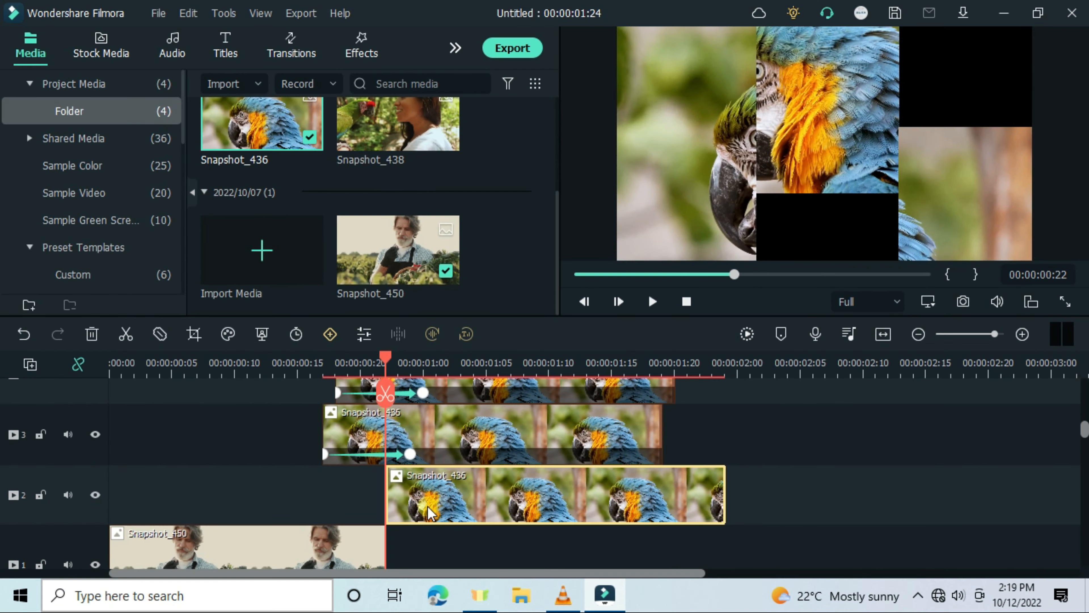
Open the track 2 clip's custom animation and add a start keyframe with position Y 350, then confirm
double_click(430, 512)
click(208, 108)
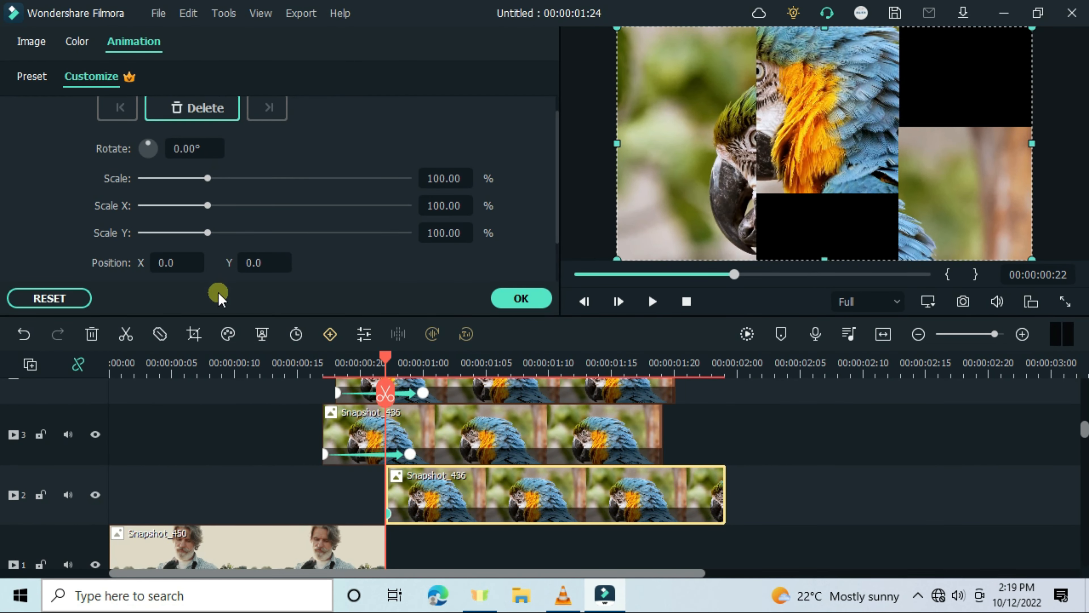
double_click(259, 264)
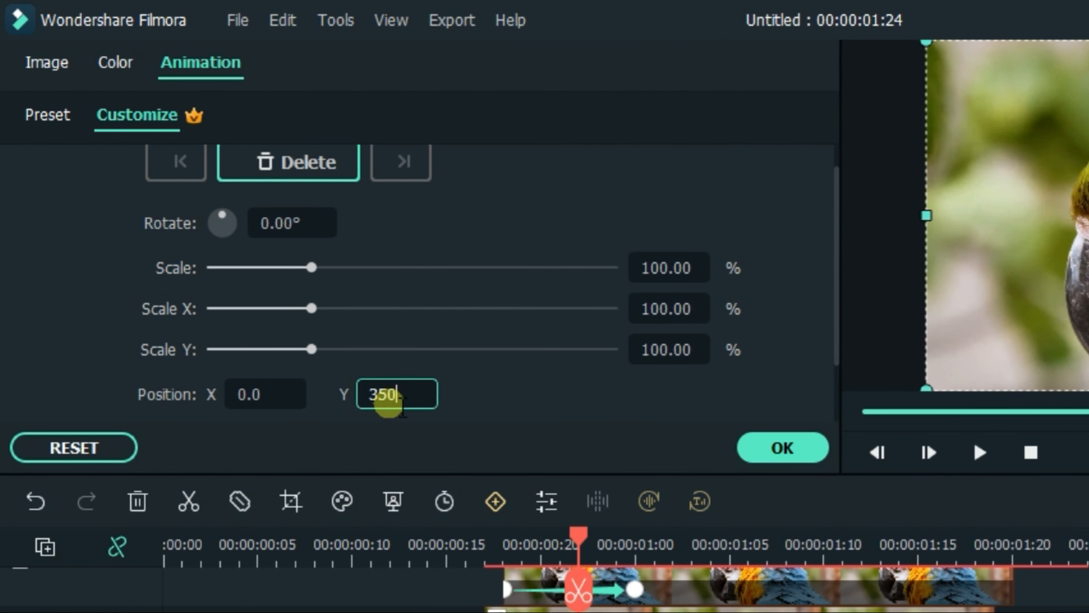
text(350)
click(367, 496)
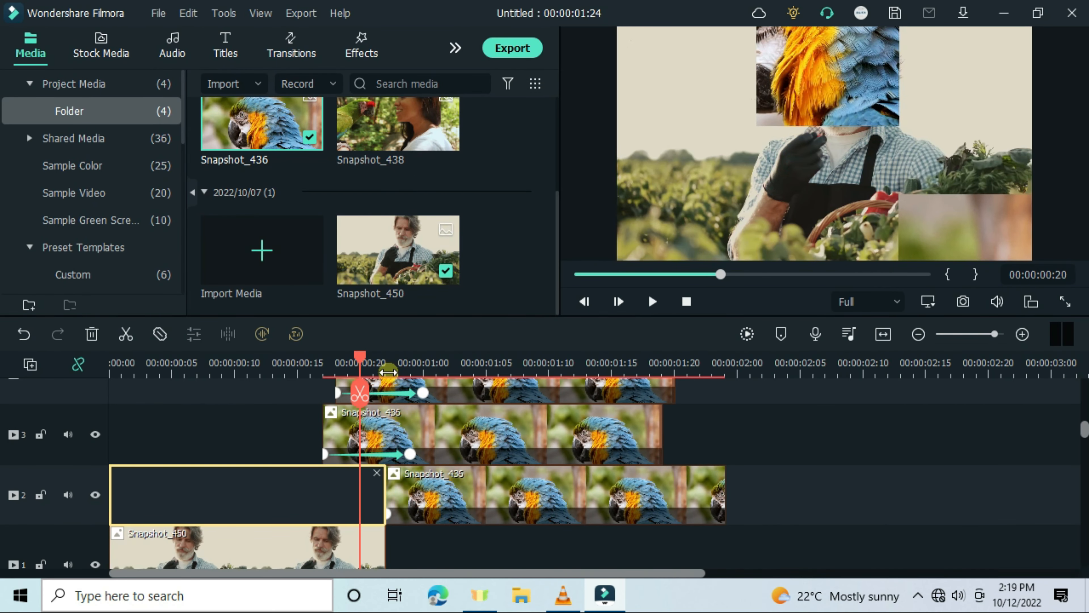
Move the playhead six frames forward and reset the track 2 clip's position to add an end keyframe
click(387, 369)
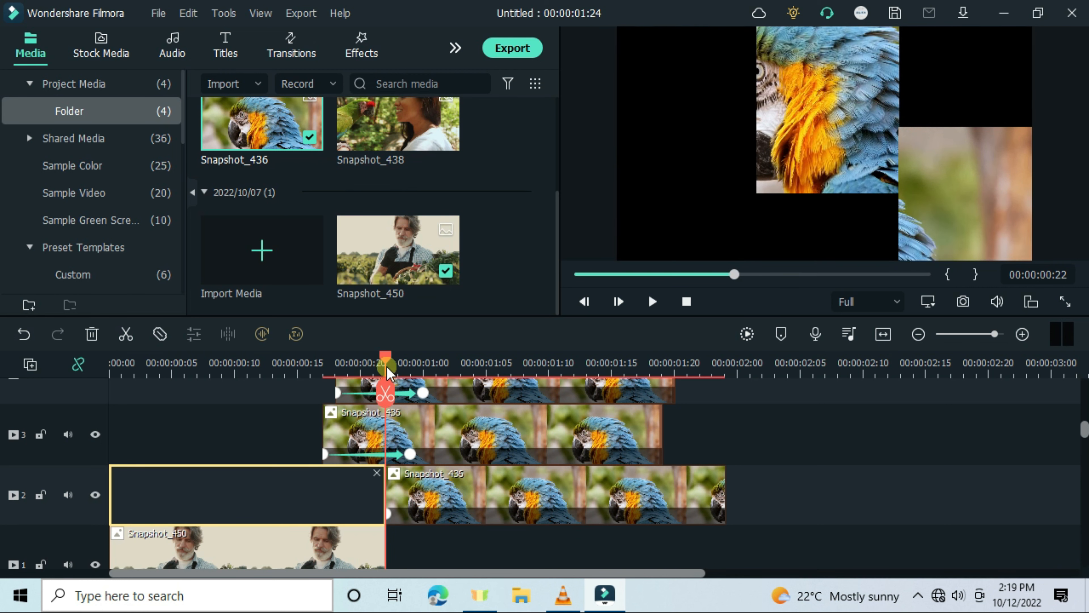
key(Right)
key(Right)
key(Right)
key(Right)
key(Right)
key(Right)
key(Right)
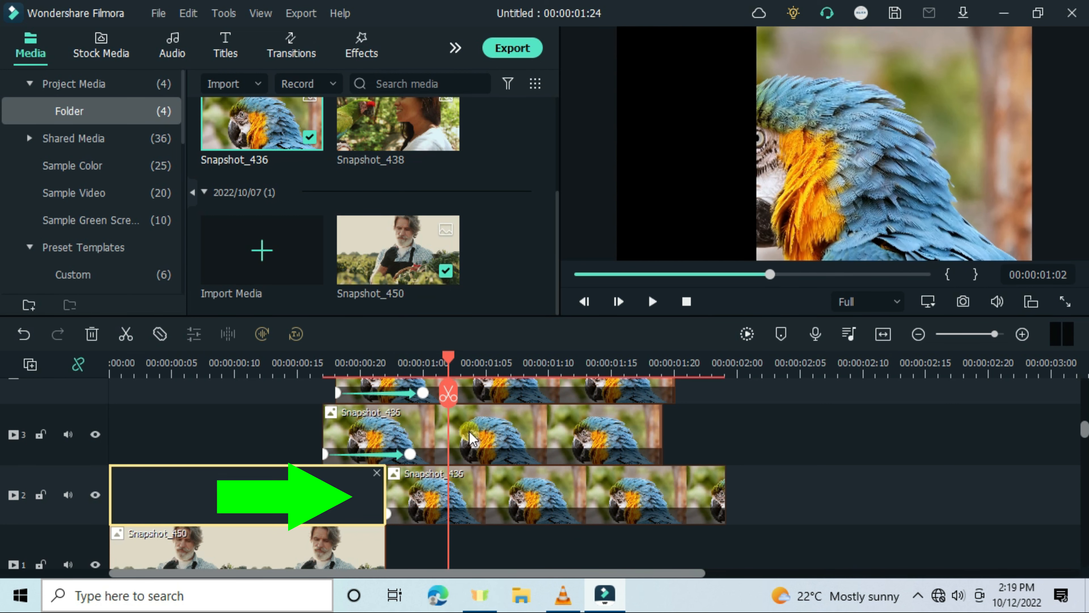
click(521, 513)
double_click(521, 513)
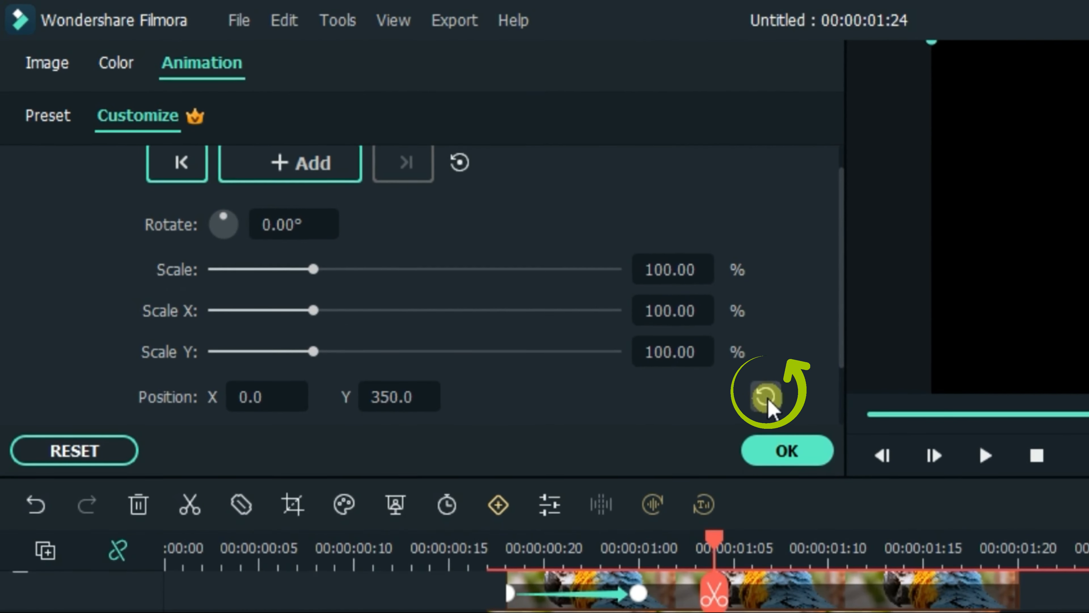
click(767, 397)
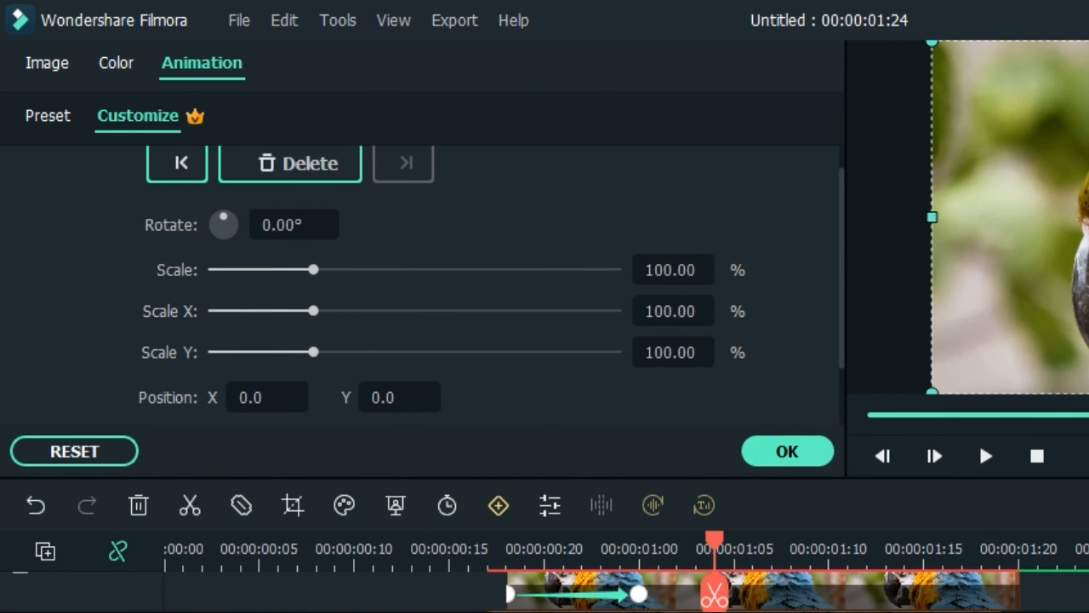
Zoom out the timeline, render a preview, and play back the split thirds transition from the start
scroll(441, 408, down, 5)
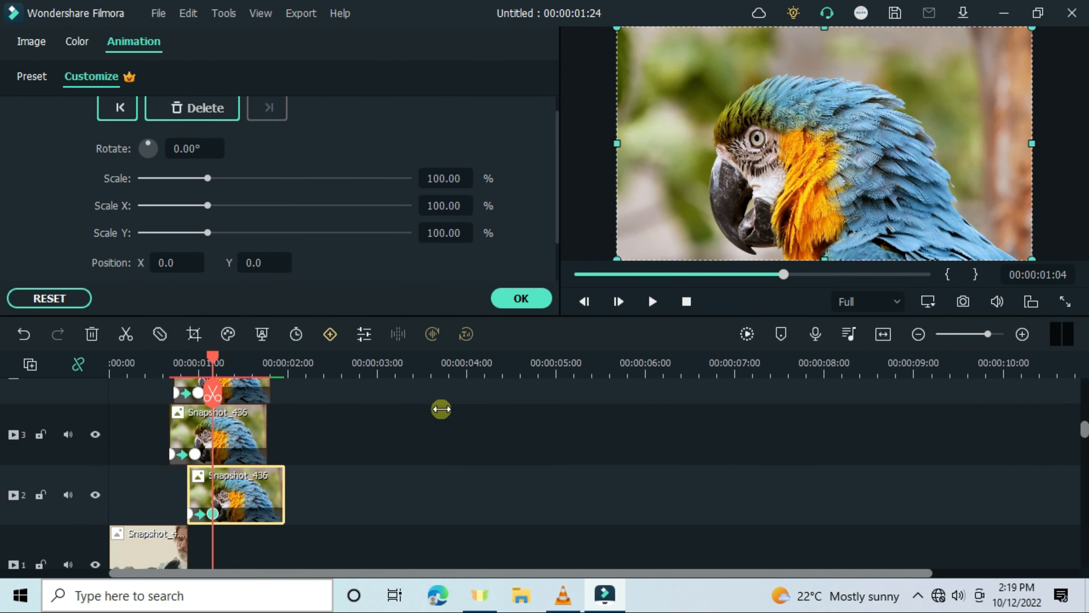
scroll(441, 408, up, 3)
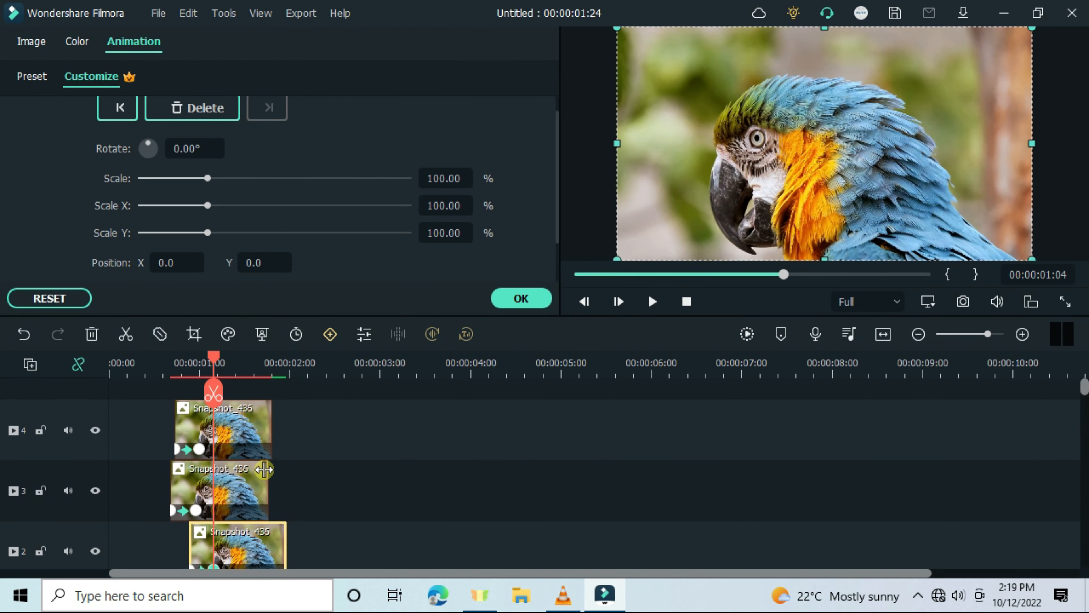
click(747, 334)
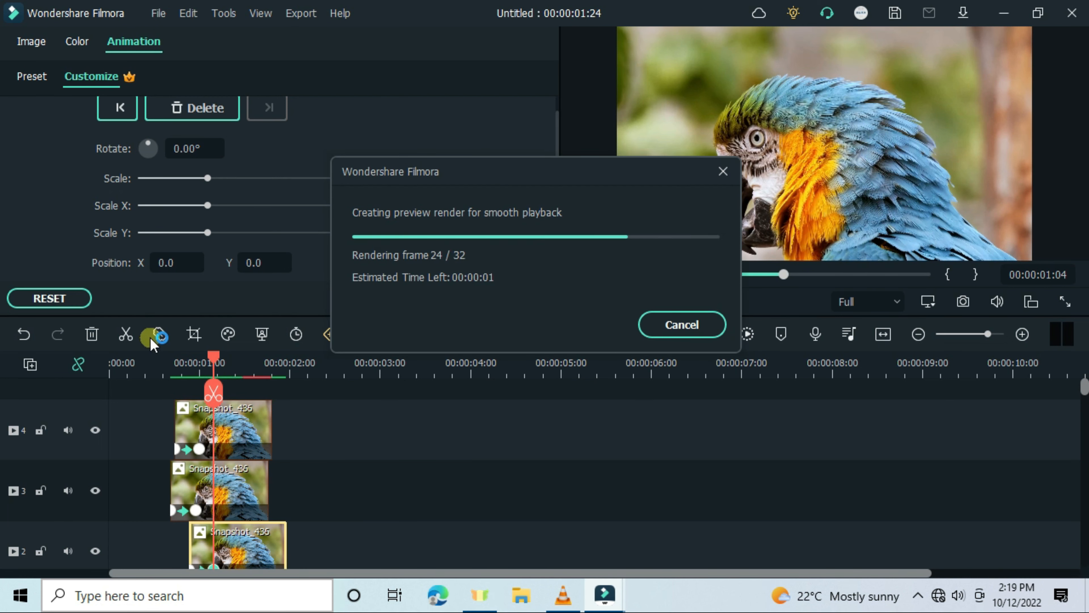
click(145, 363)
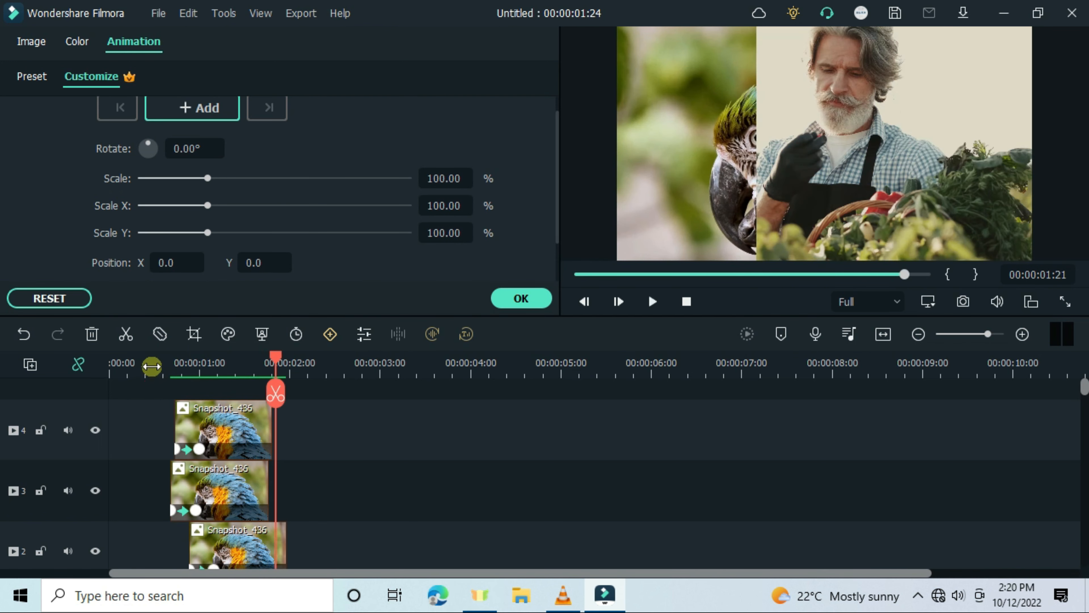
click(148, 363)
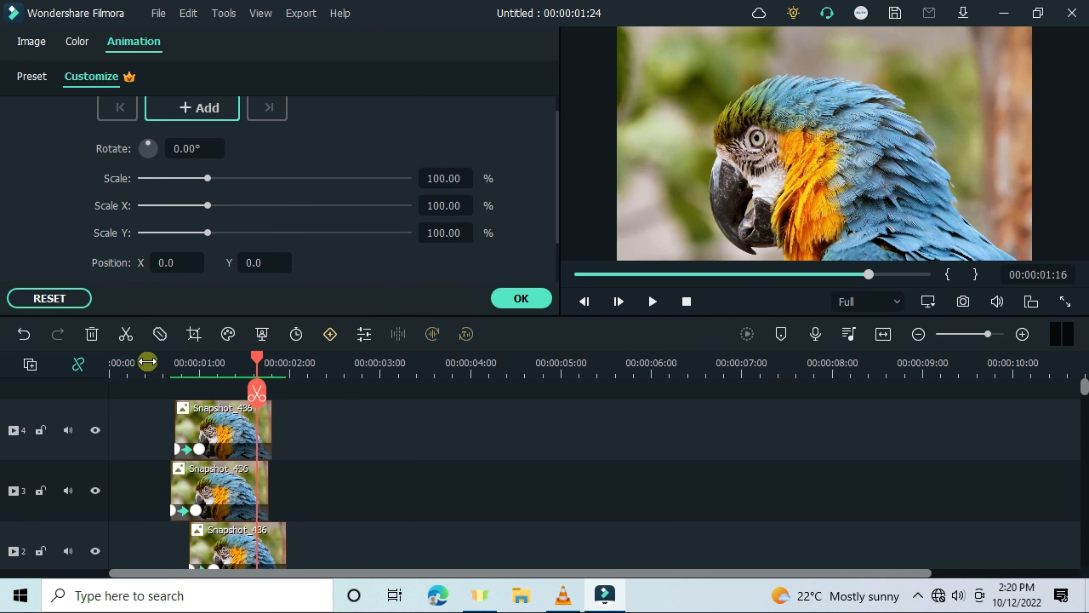
click(148, 362)
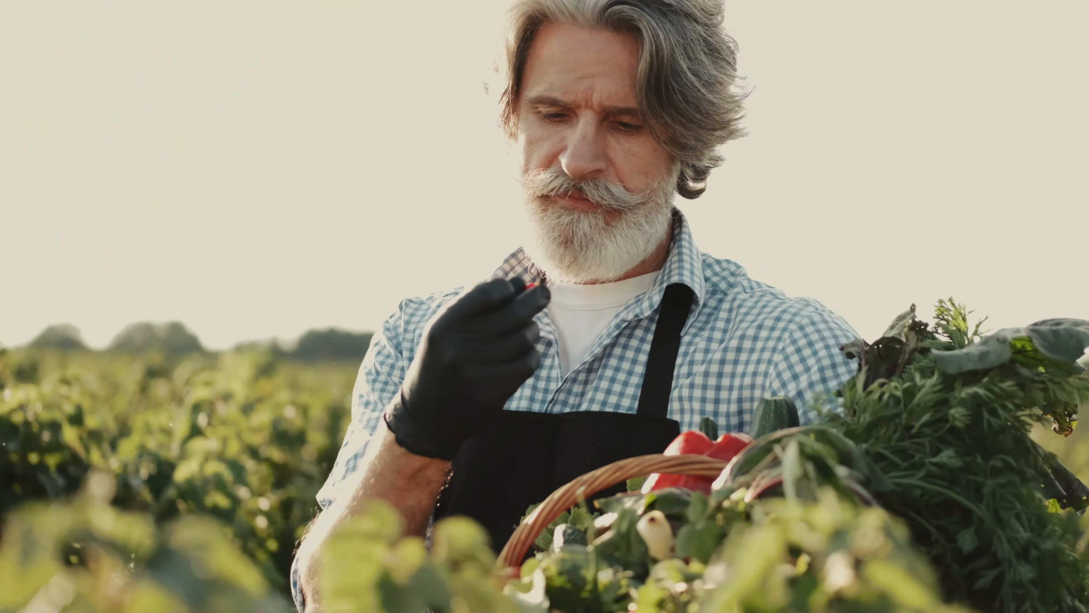